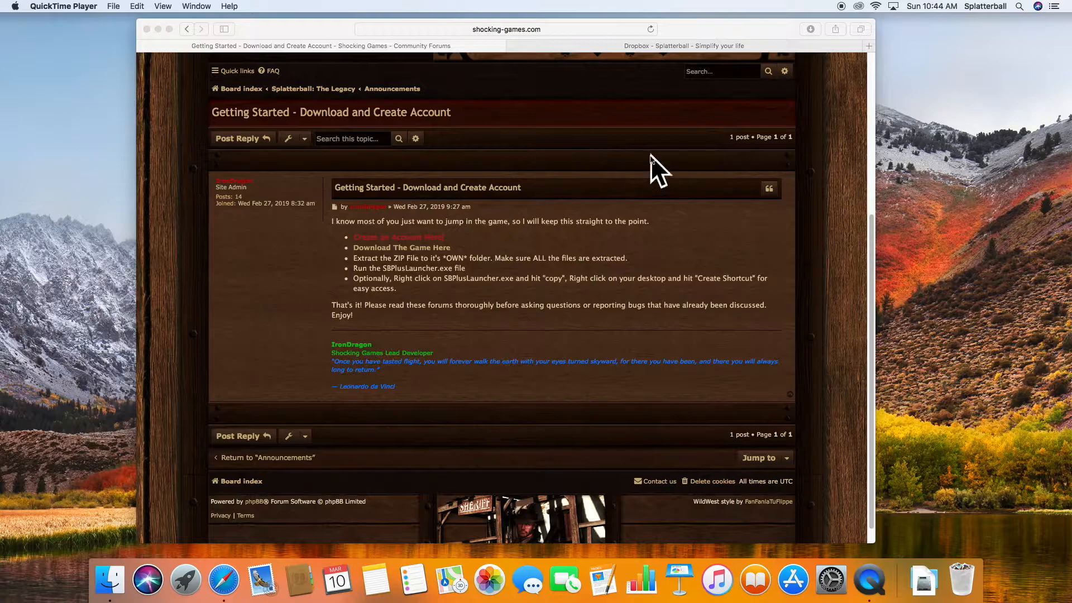
Step: Open the WineBottler website, winebottler.kronenberg.org, in a new browser tab
click(869, 46)
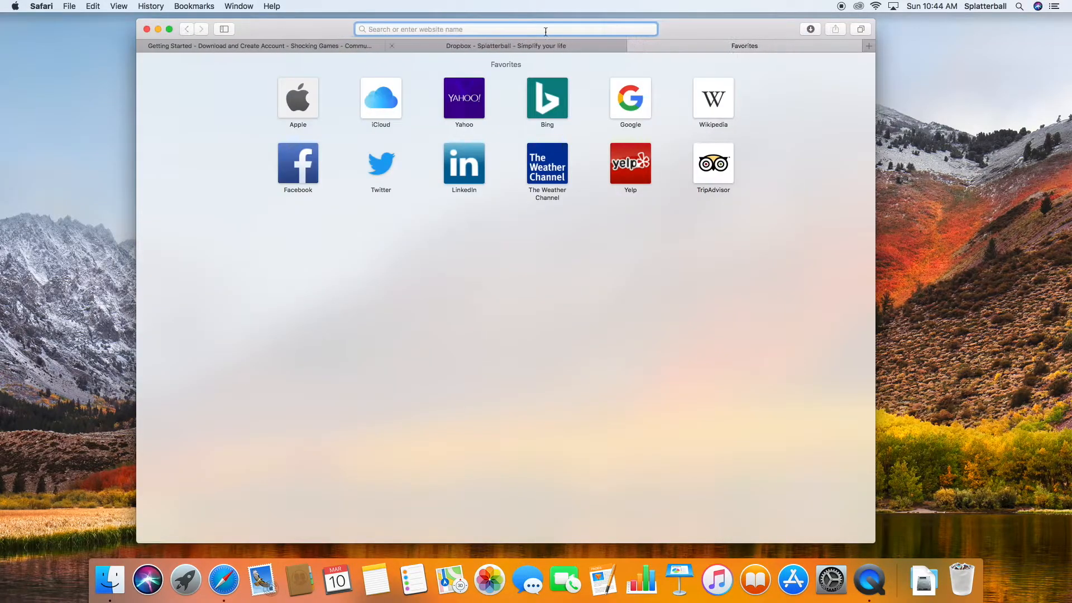
text(win)
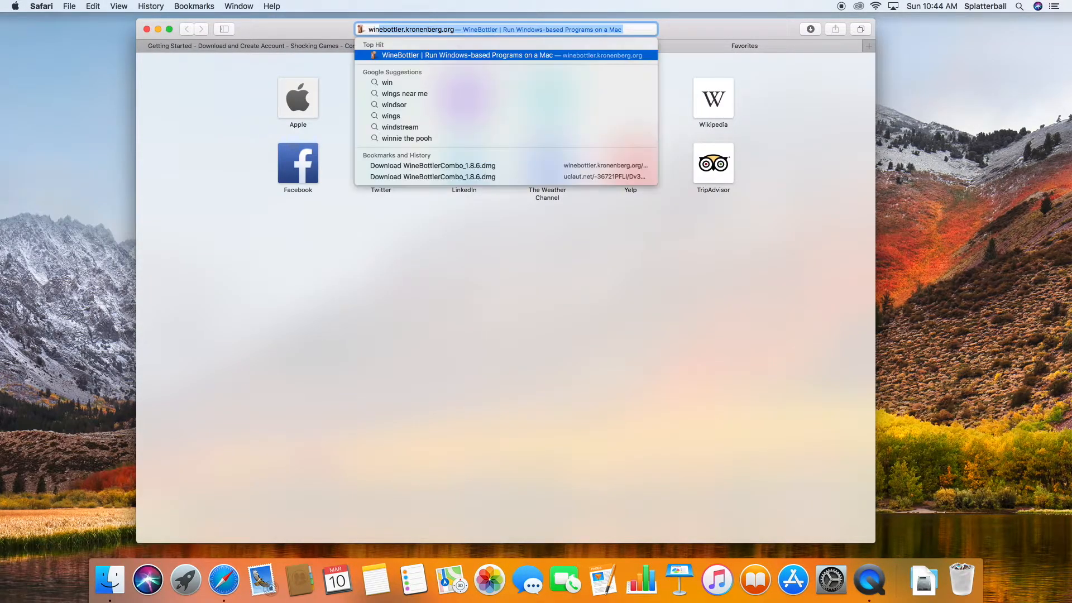
key(Return)
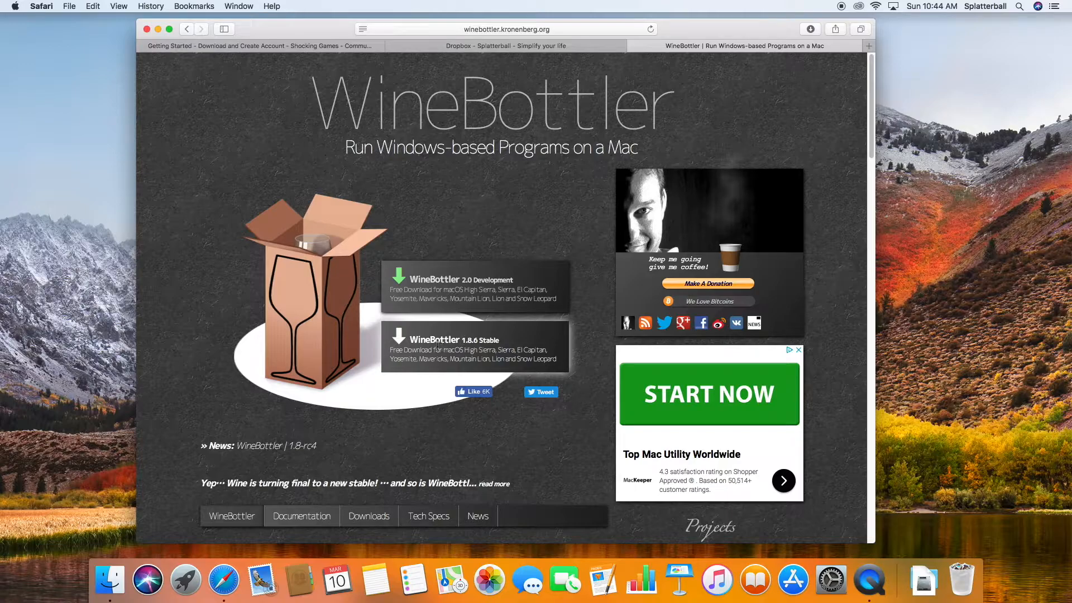
Step: Download WineBottler 1.8.6 Stable, skipping the sponsor ad, and check the download's progress
click(399, 341)
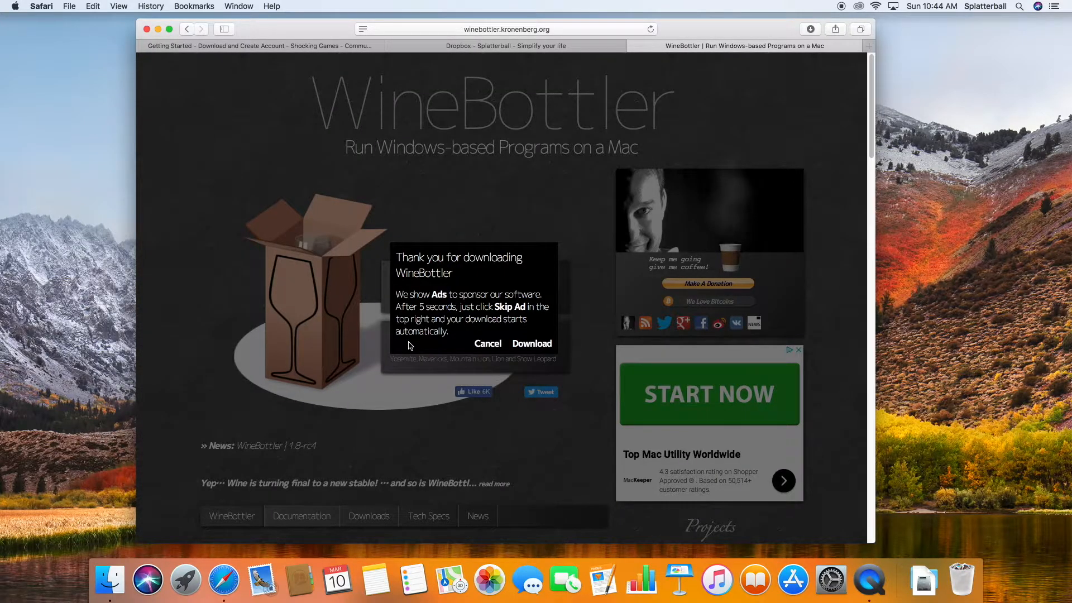
click(538, 347)
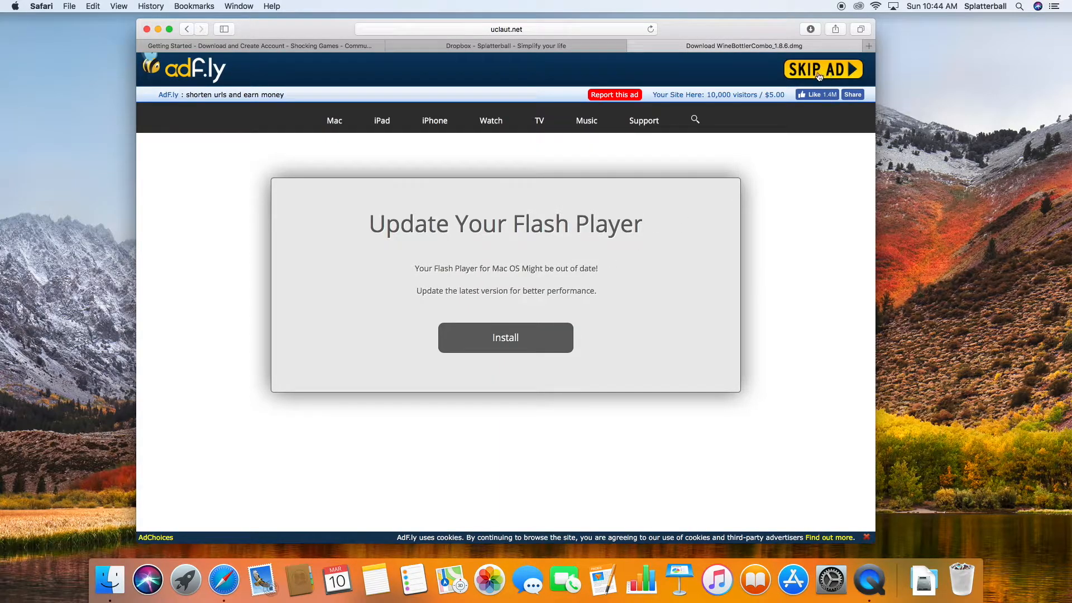
click(826, 76)
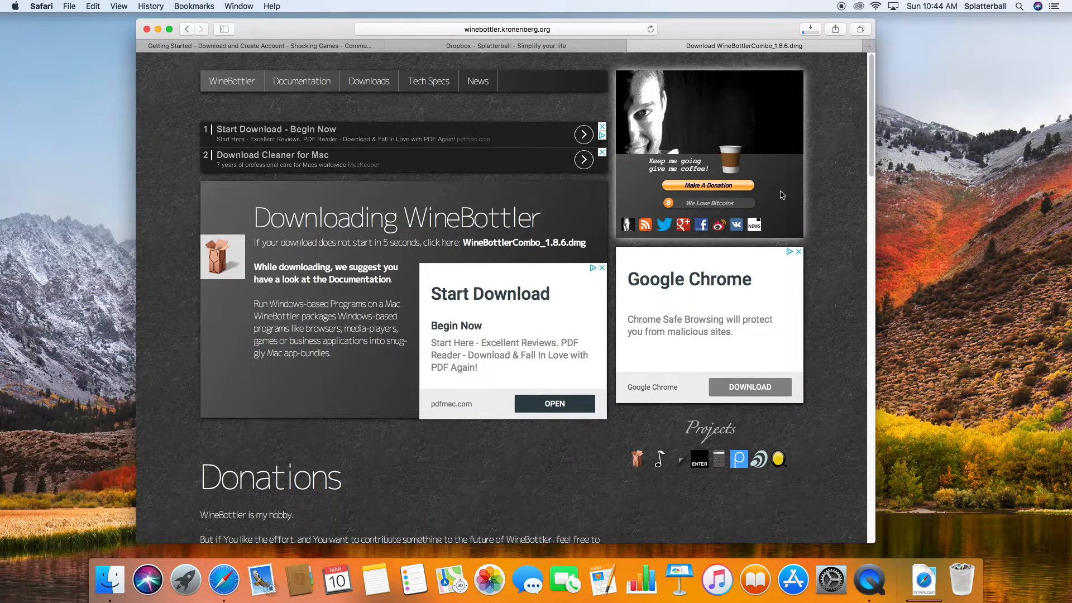
click(812, 34)
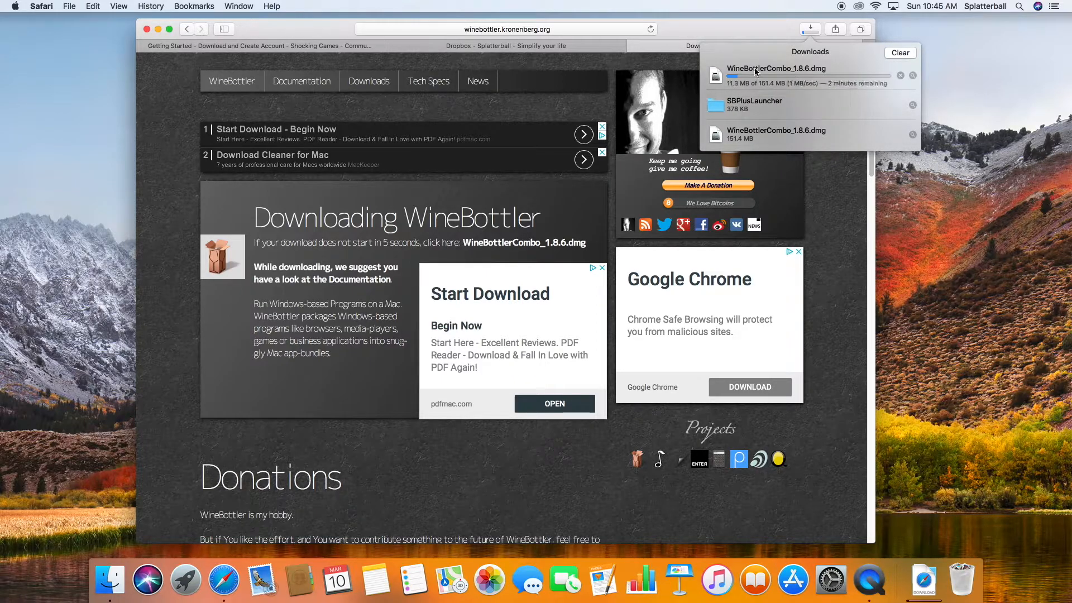
click(706, 29)
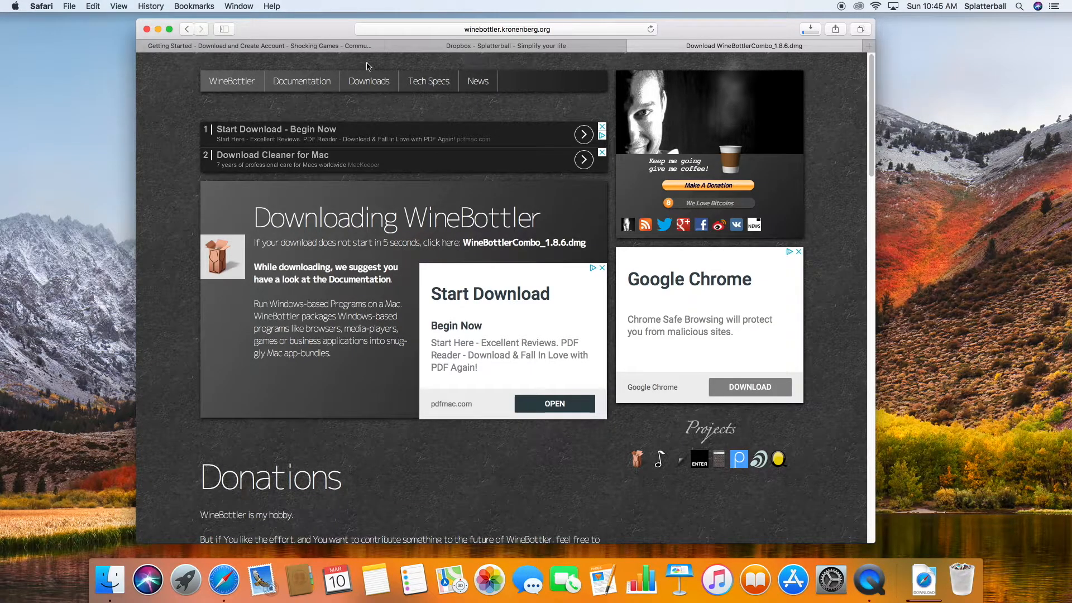
Step: Open the account creation page from the forum's Getting Started post and look over its sign-up fields
click(248, 49)
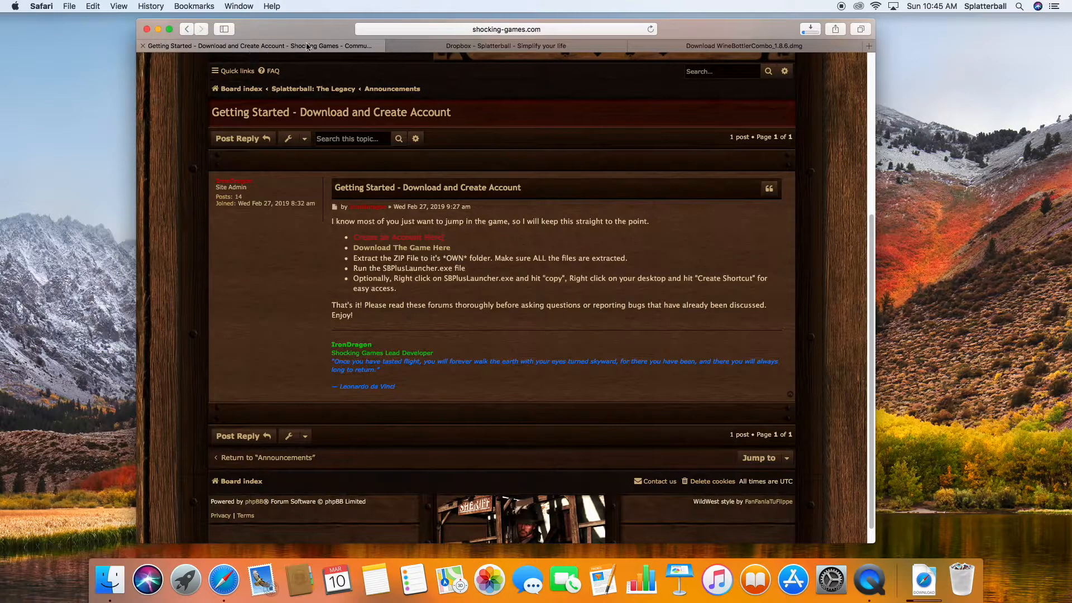
click(505, 29)
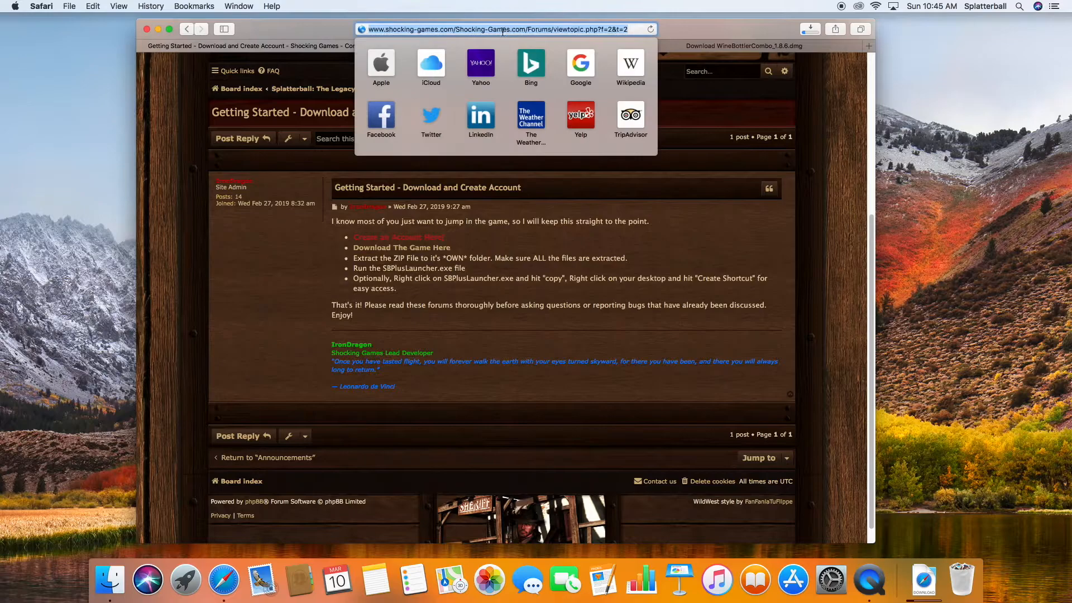
click(288, 48)
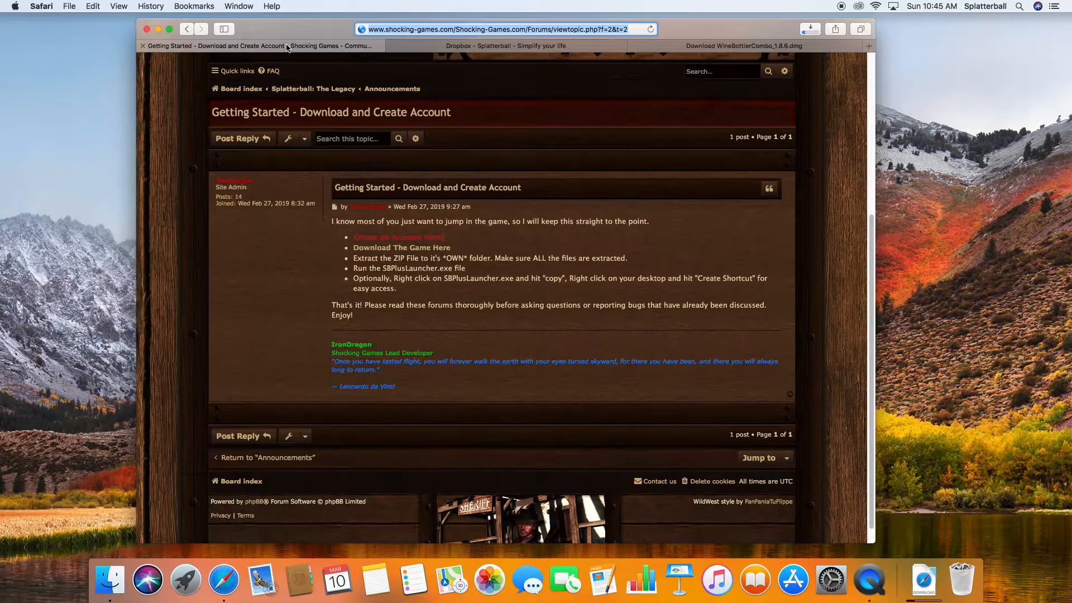
click(390, 239)
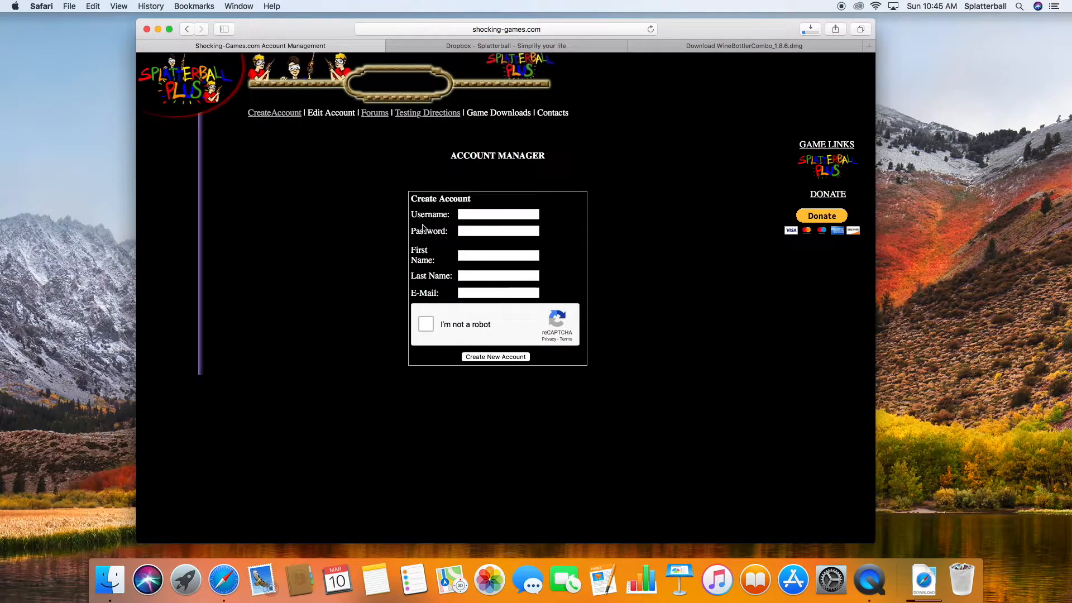
click(467, 216)
click(470, 233)
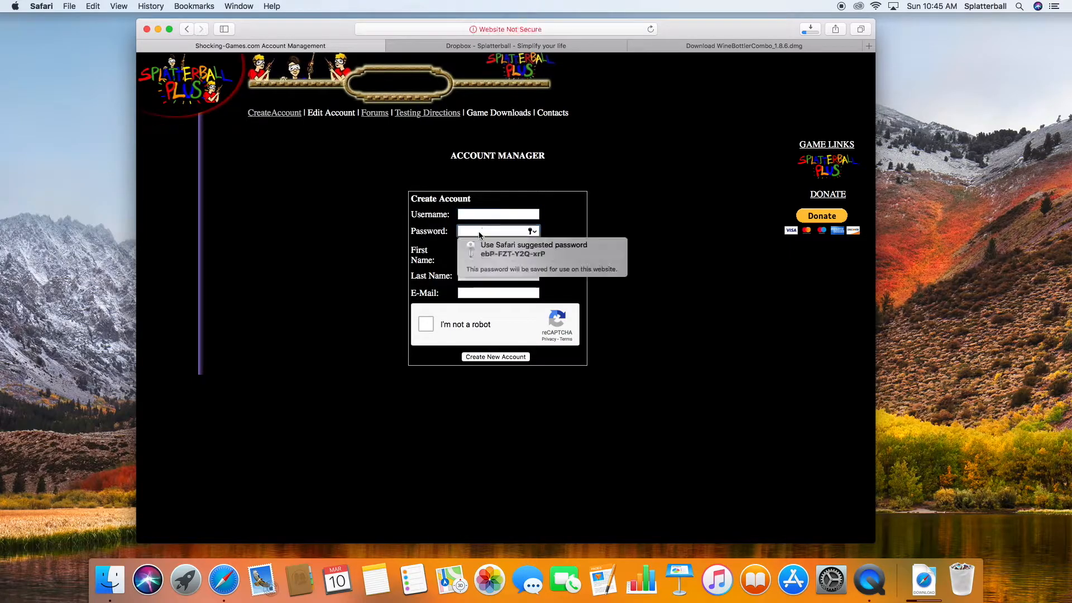
click(471, 255)
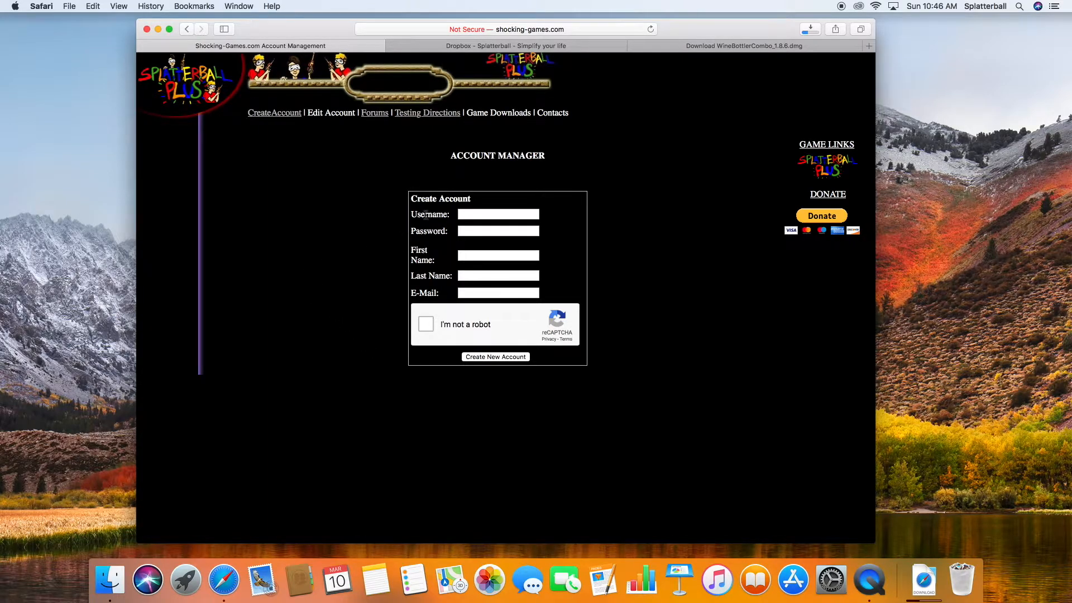
Step: Look through the Splatterball folder shared on Dropbox and download the whole folder with Direct download
click(480, 49)
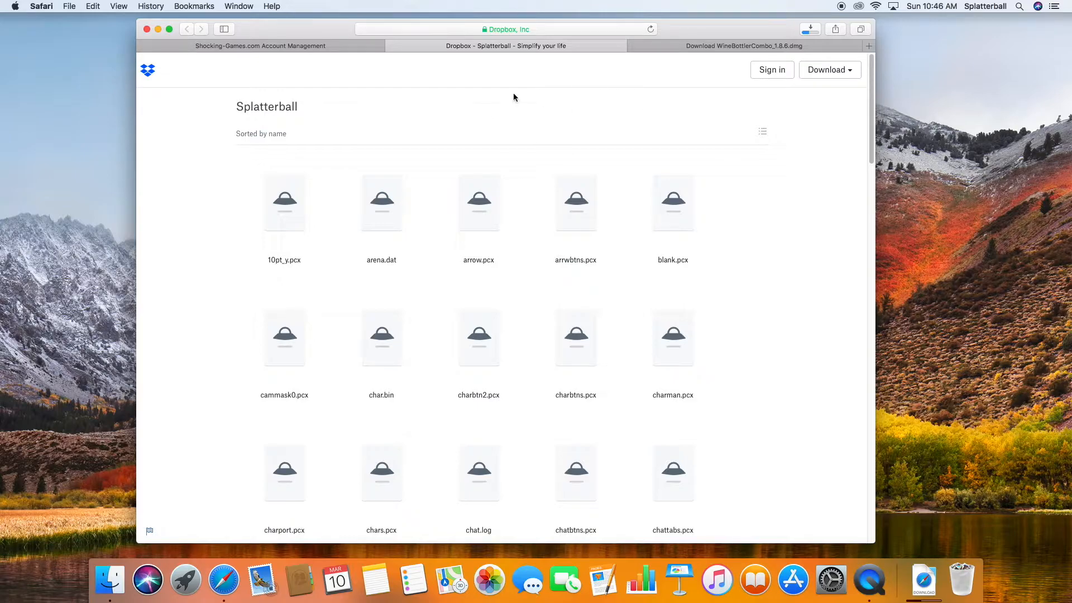
scroll(568, 112, down, 10)
scroll(568, 112, up, 10)
scroll(686, 159, down, 10)
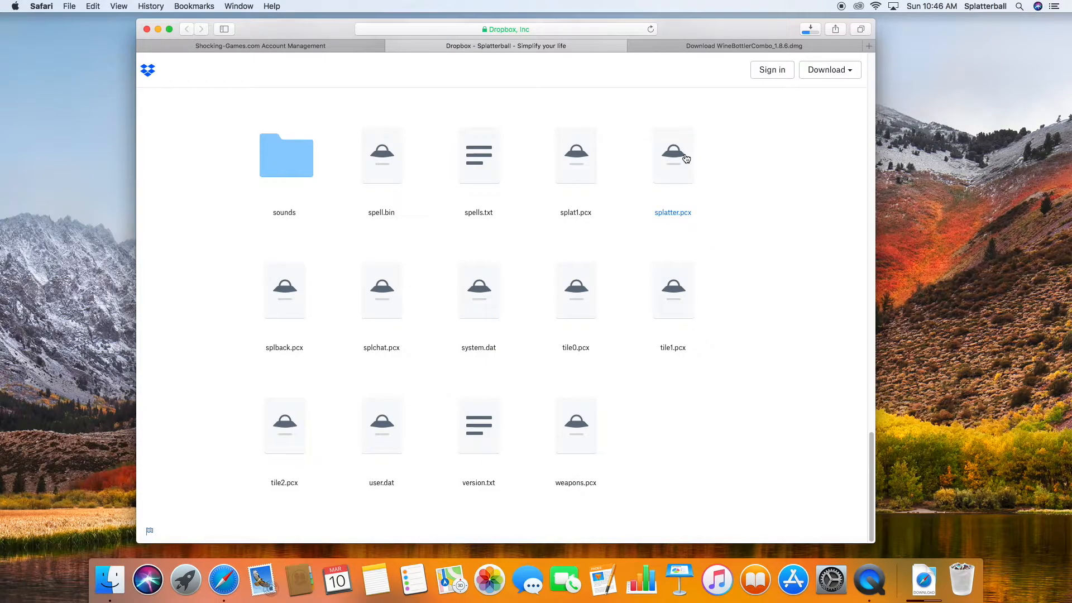
scroll(686, 159, up, 10)
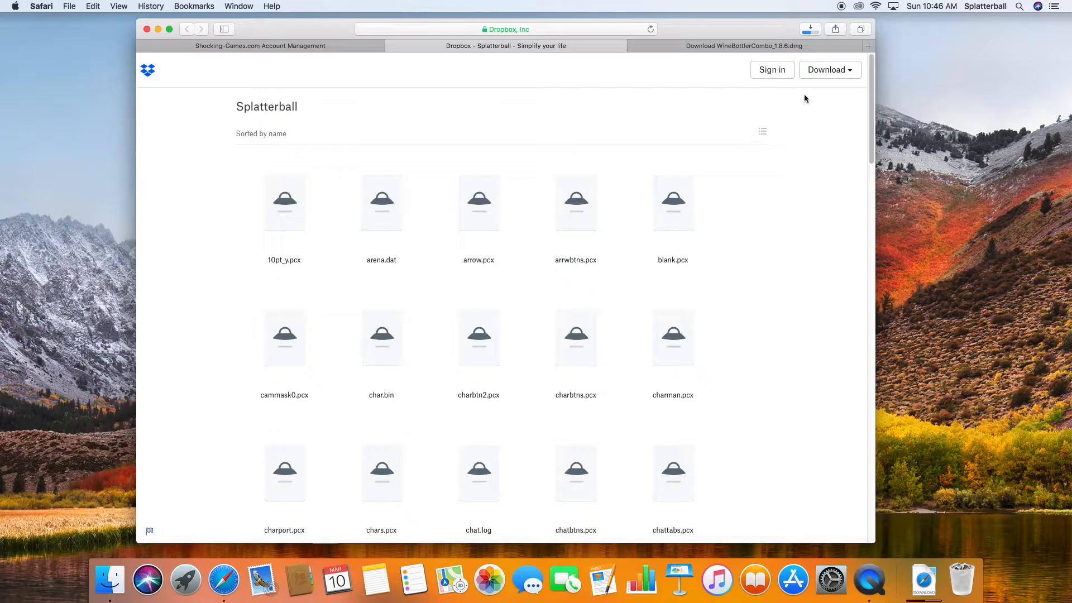
click(827, 71)
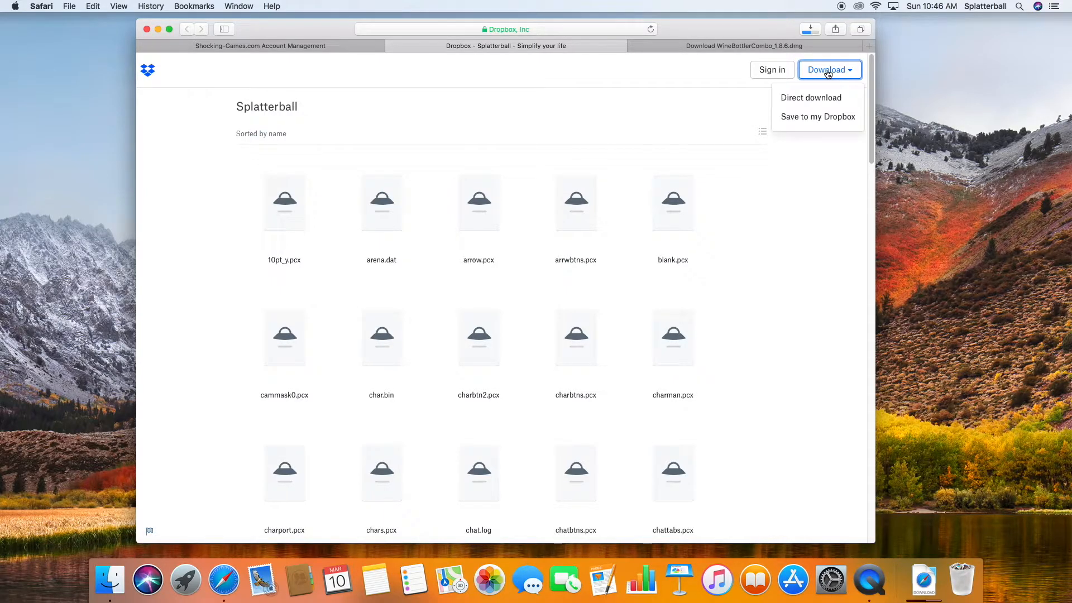
click(822, 100)
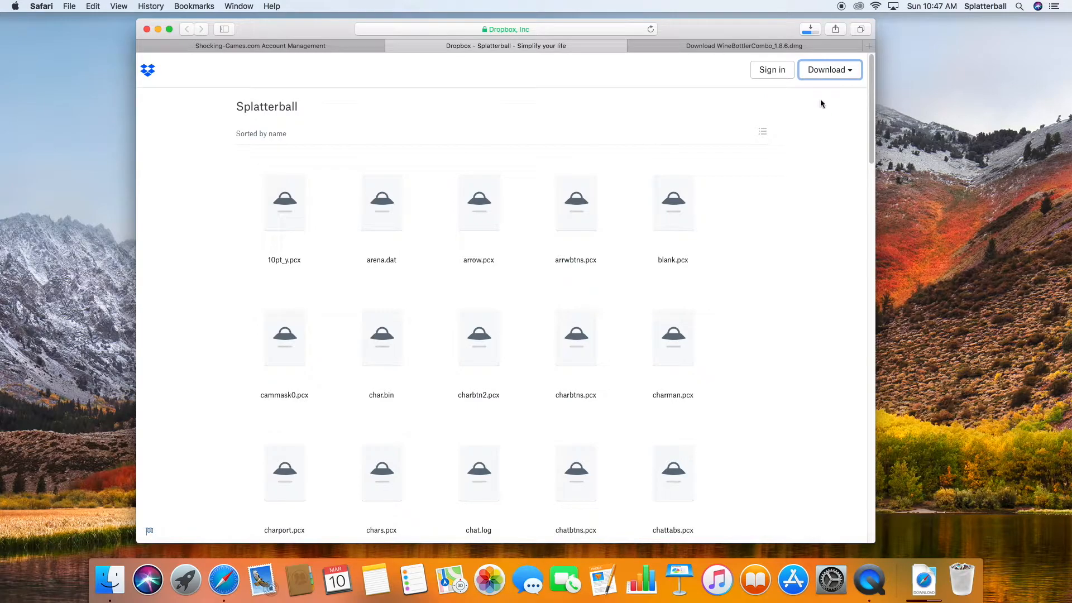
Step: Show the downloaded Splatterball folder in Finder and move it to the desktop
click(815, 30)
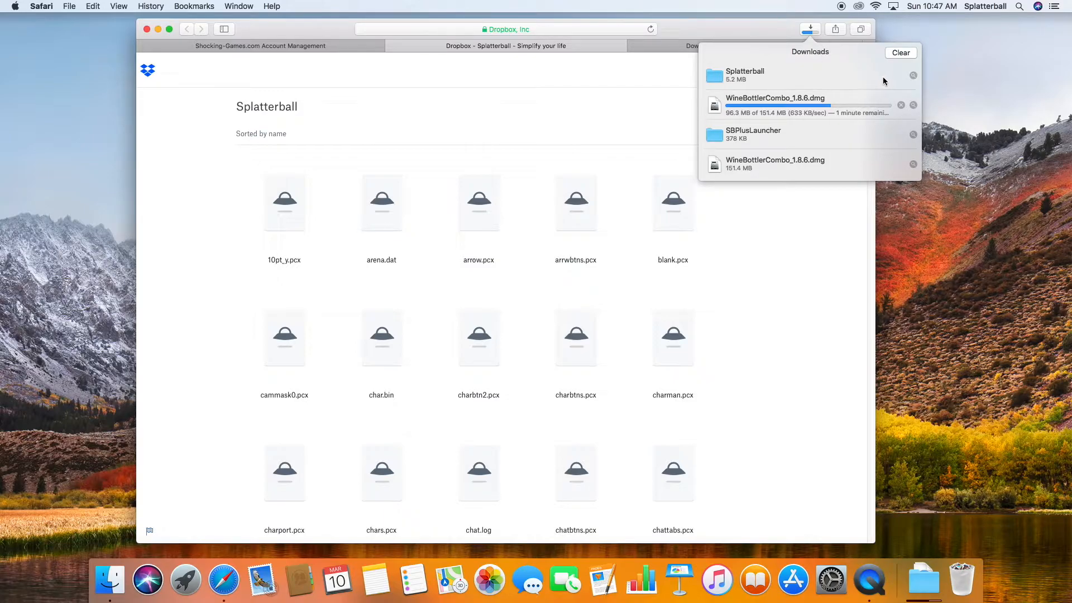
click(914, 75)
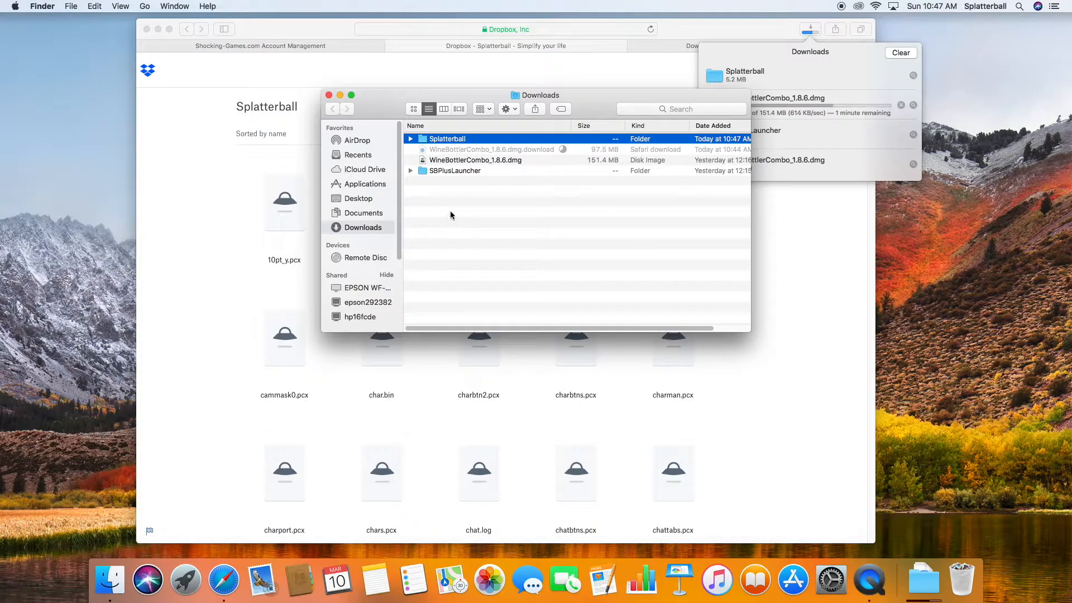
click(411, 139)
click(413, 139)
drag(417, 140, 939, 232)
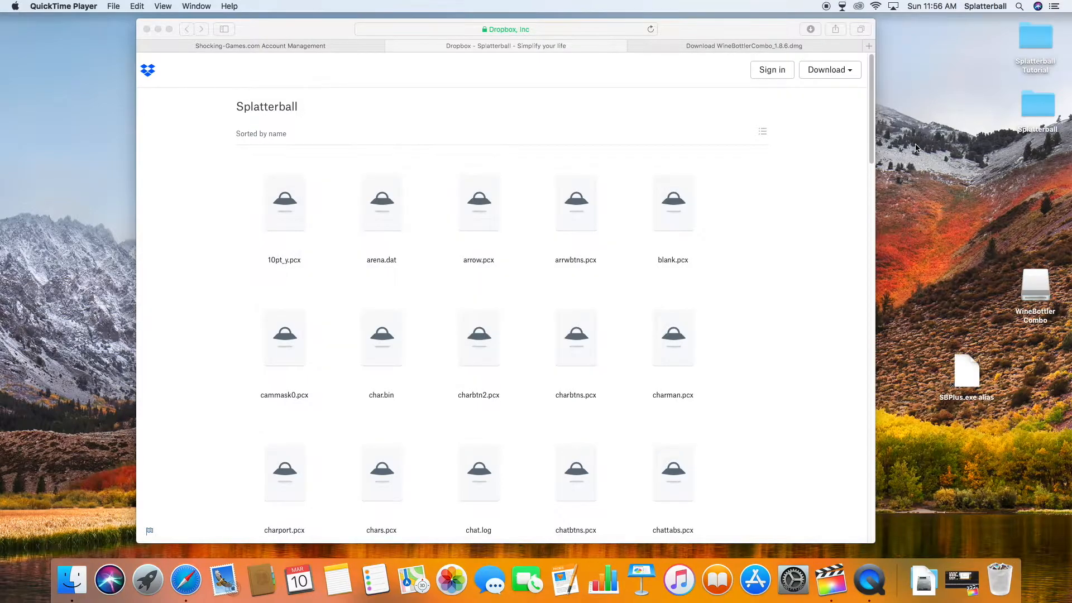
Step: Open the Splatterball folder on the desktop and locate the user.dat file in it
double_click(1040, 107)
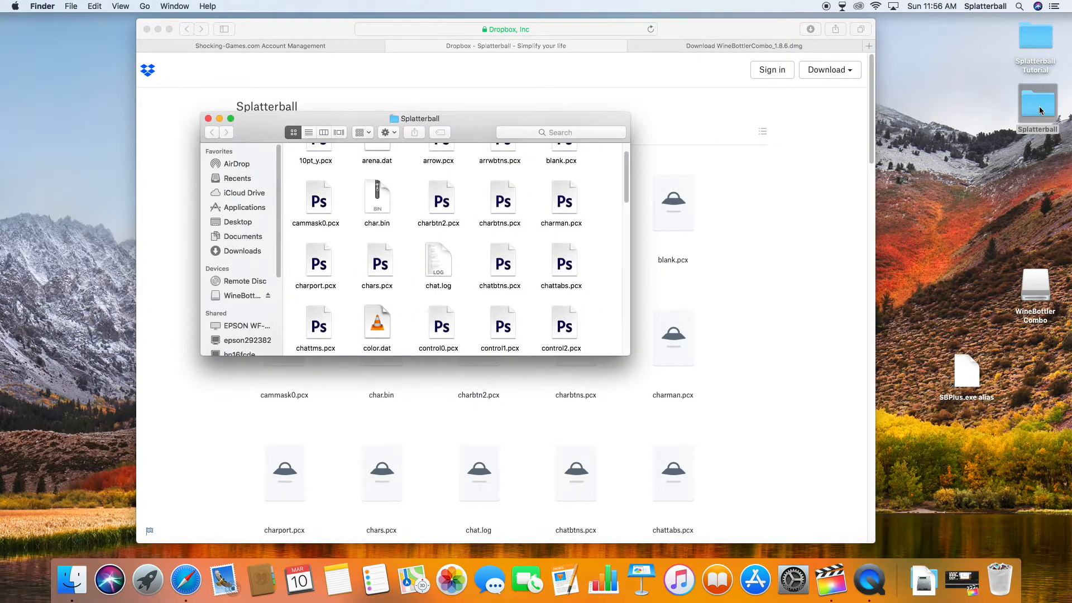
drag(465, 138, 584, 119)
scroll(534, 150, up, 2)
scroll(534, 150, down, 10)
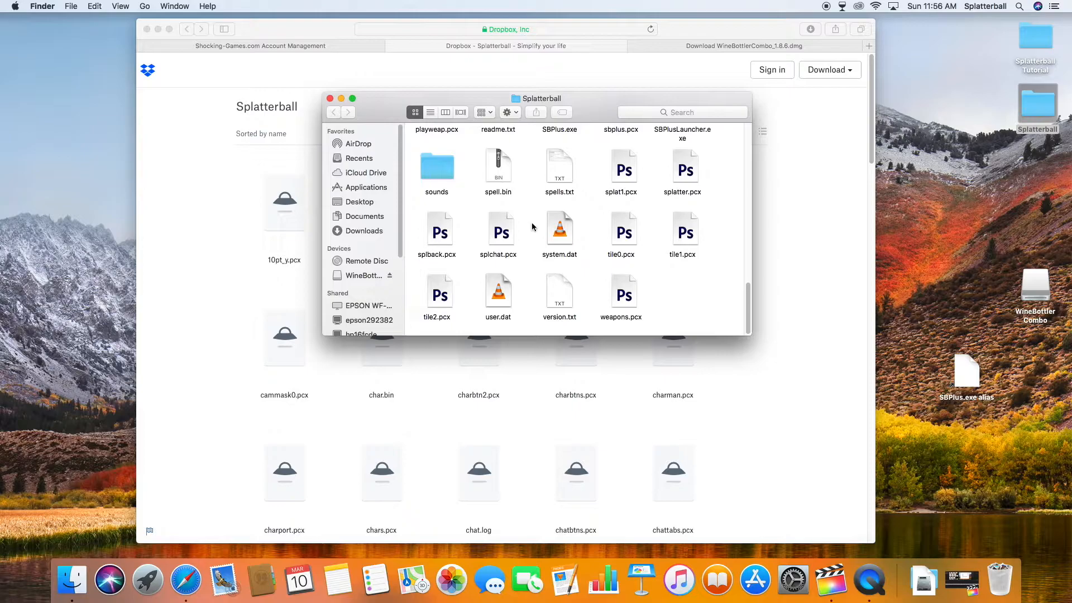
Step: Open user.dat with TextEdit, setting TextEdit as the application that always opens it
click(500, 296)
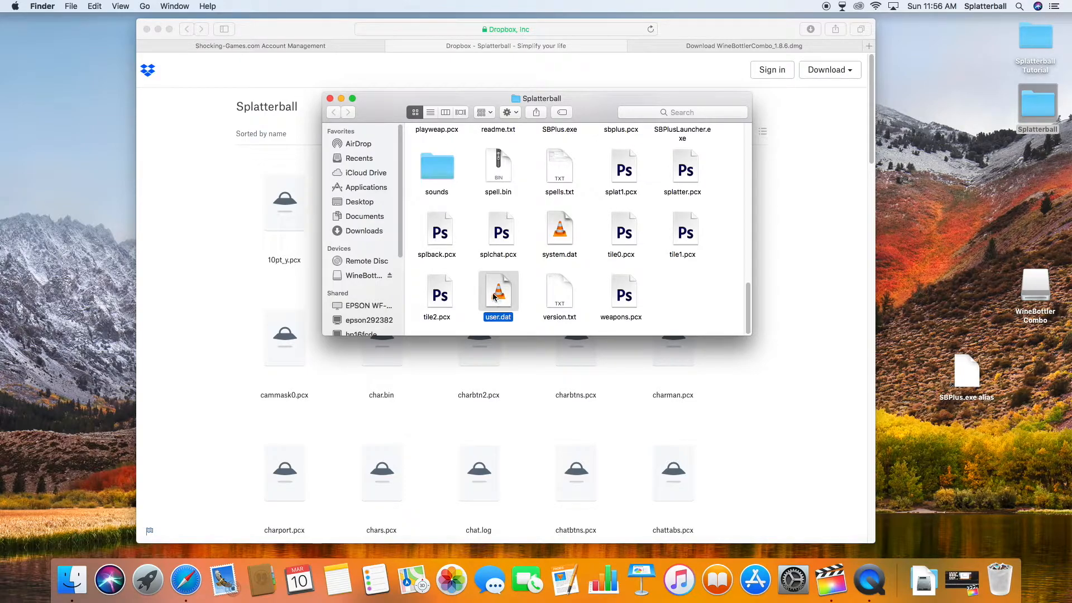
right_click(497, 296)
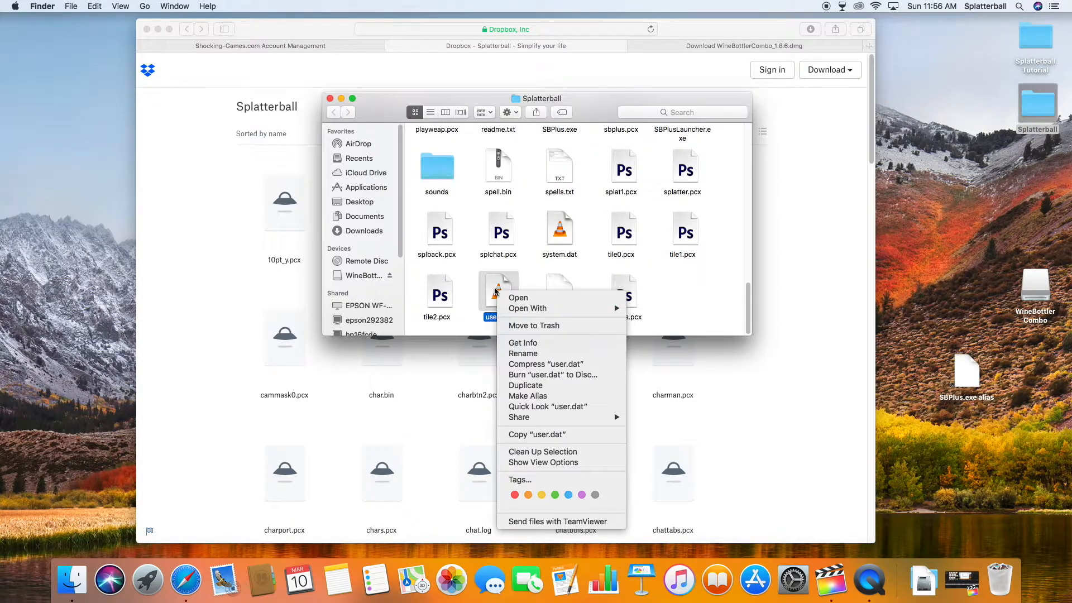
mouse_move(522, 309)
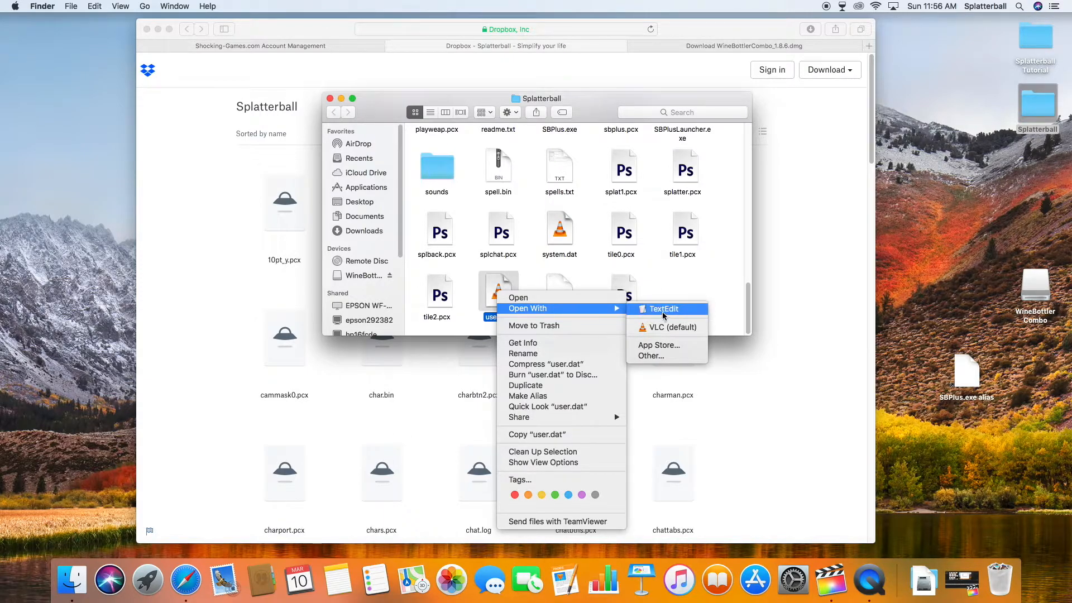
click(668, 358)
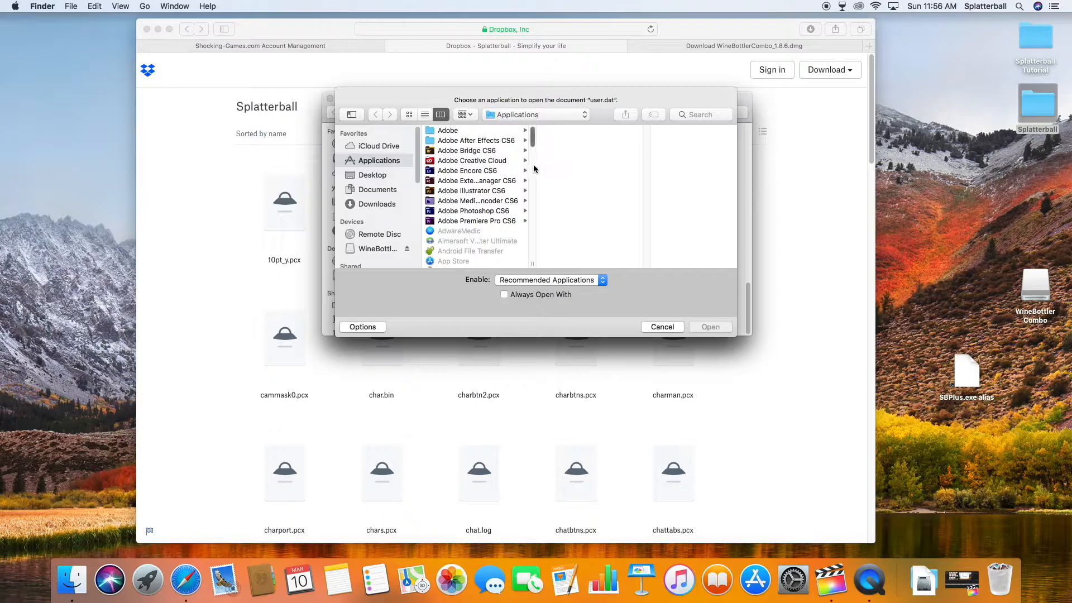
drag(532, 137, 541, 261)
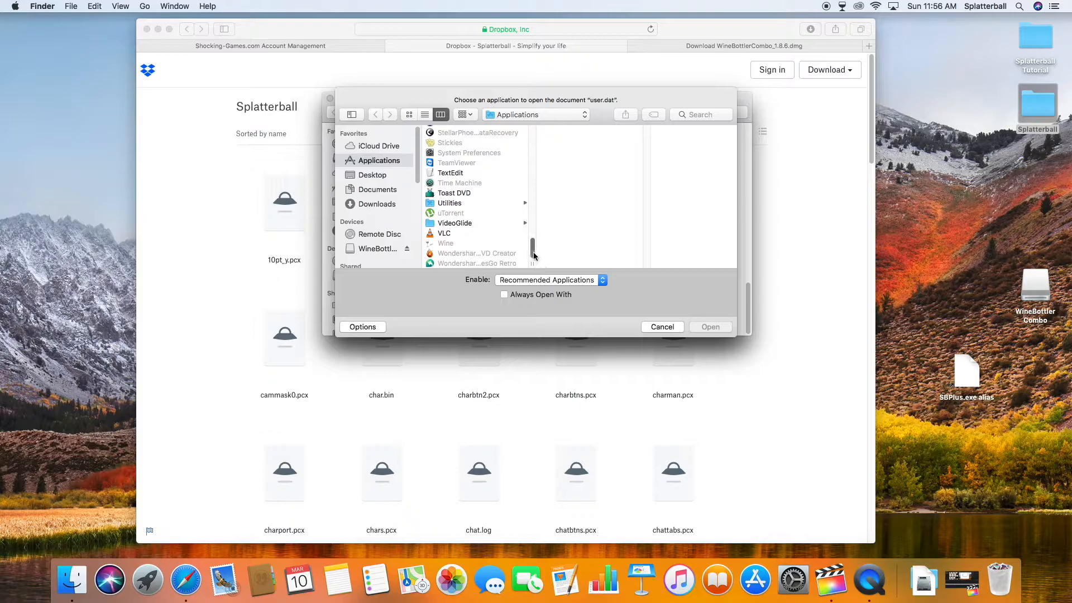
click(449, 177)
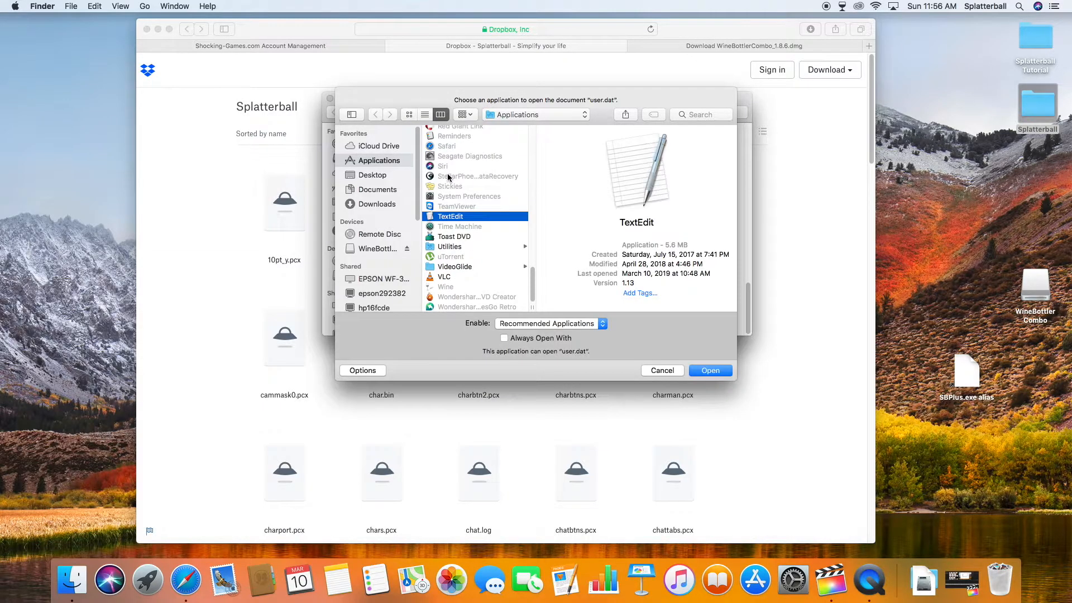
click(504, 340)
click(709, 372)
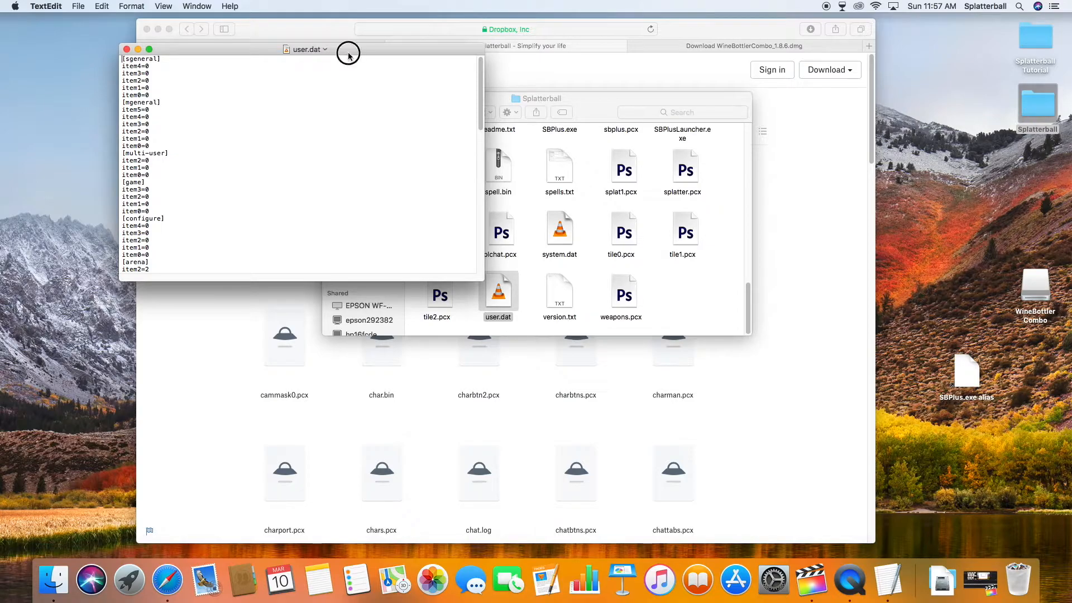
Step: Fill in the account name on the account line of user.dat's [main] section and close the file
drag(346, 52, 456, 69)
scroll(352, 140, down, 2)
scroll(352, 141, down, 8)
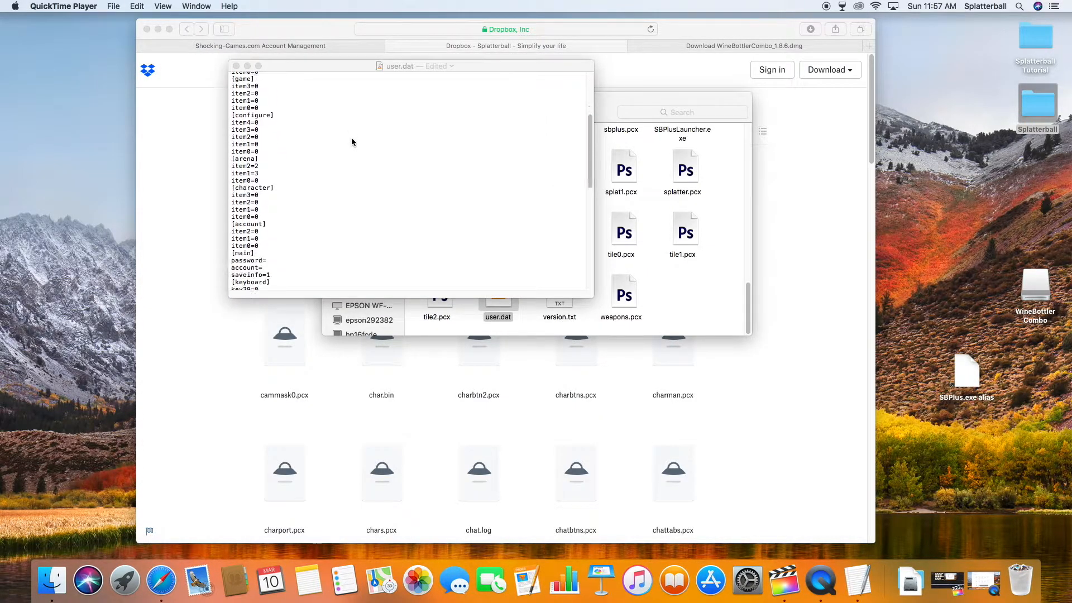
scroll(353, 142, down, 1)
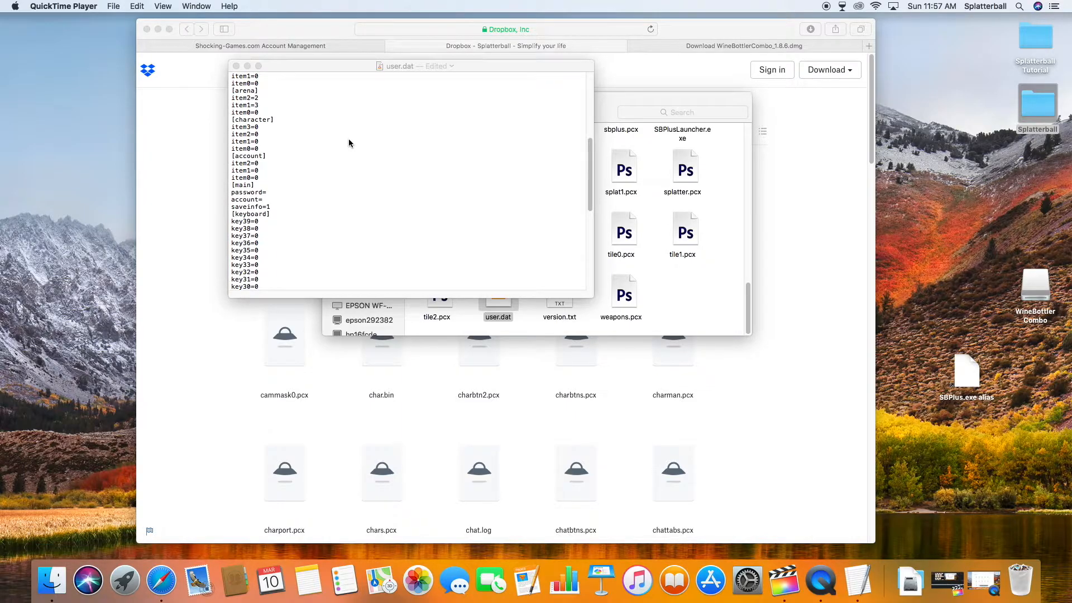
click(271, 198)
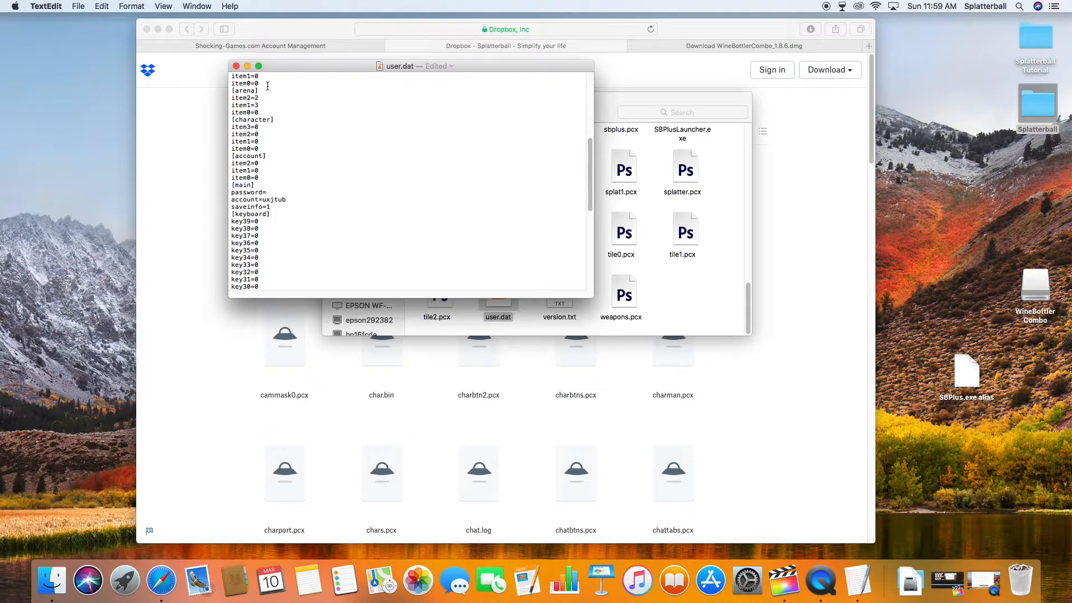
click(236, 66)
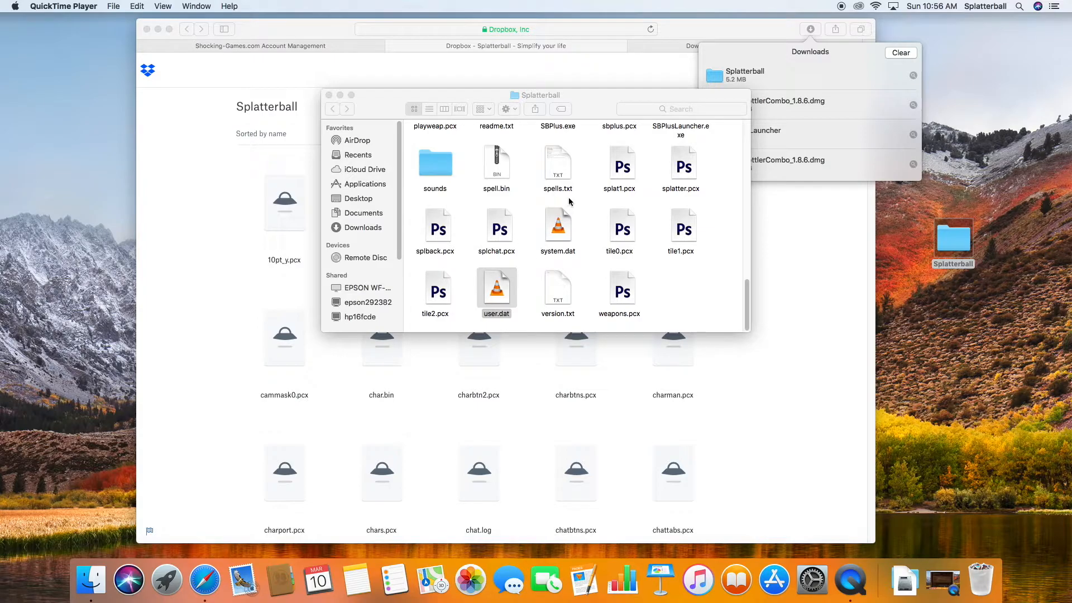
Step: Open the downloaded WineBottlerCombo_1.8.6.dmg and copy Wine from it into the Applications folder
drag(576, 109, 457, 132)
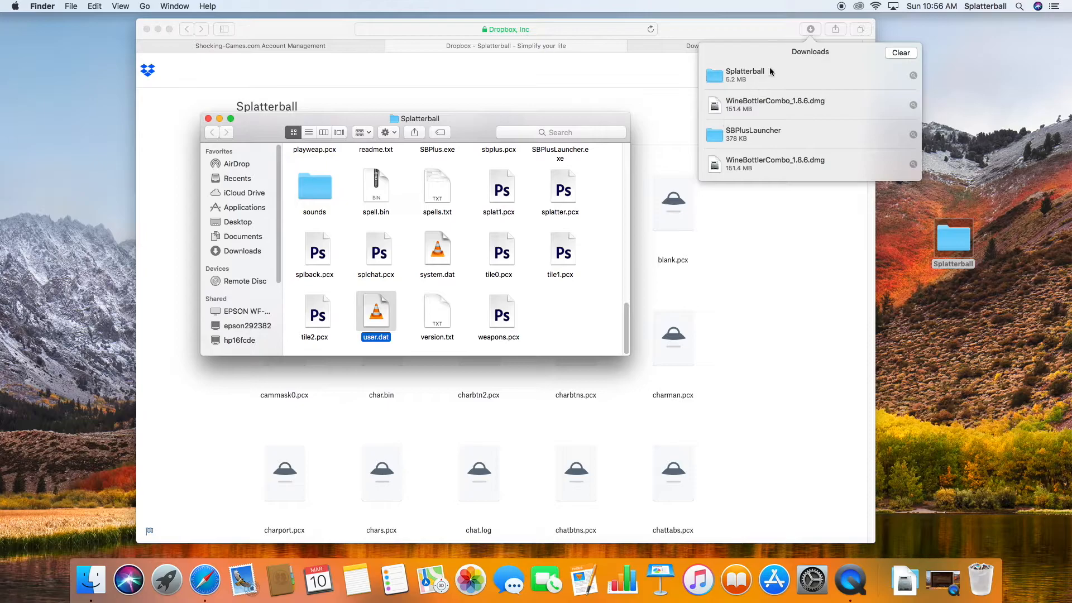
click(811, 30)
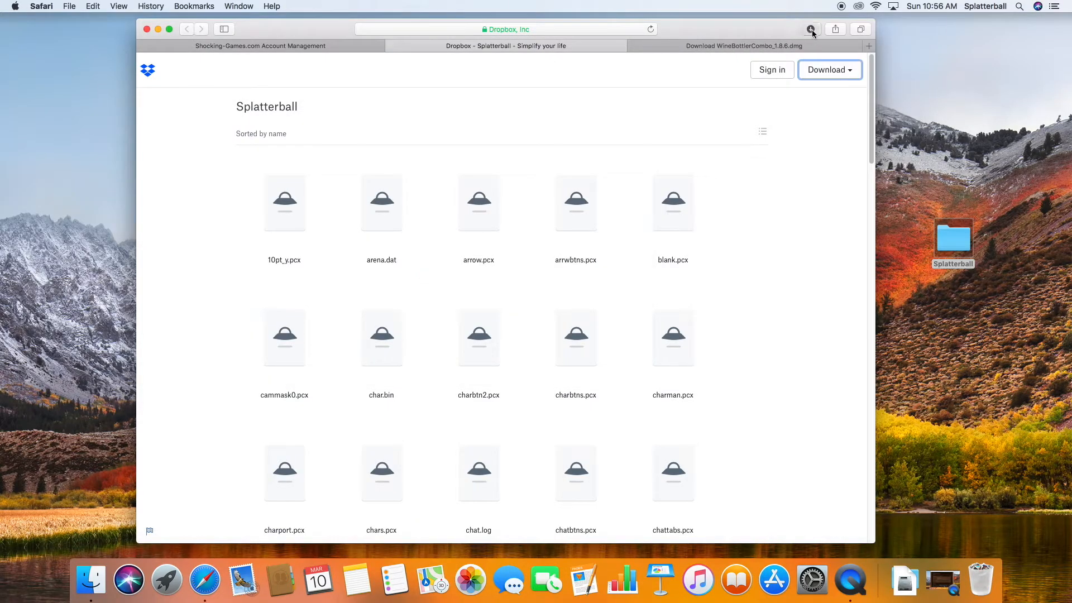
click(812, 29)
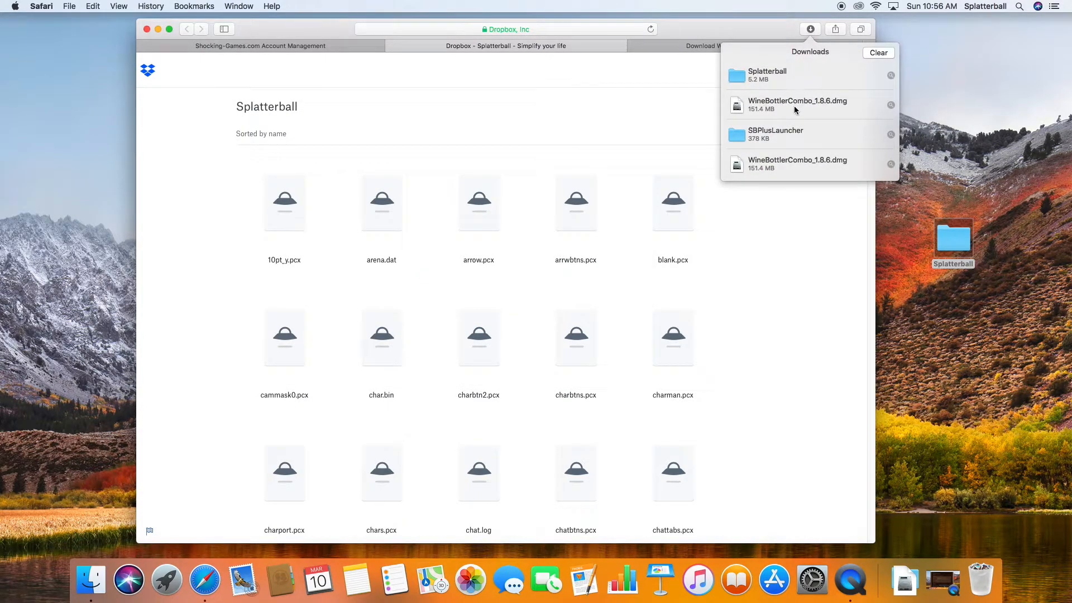
double_click(765, 110)
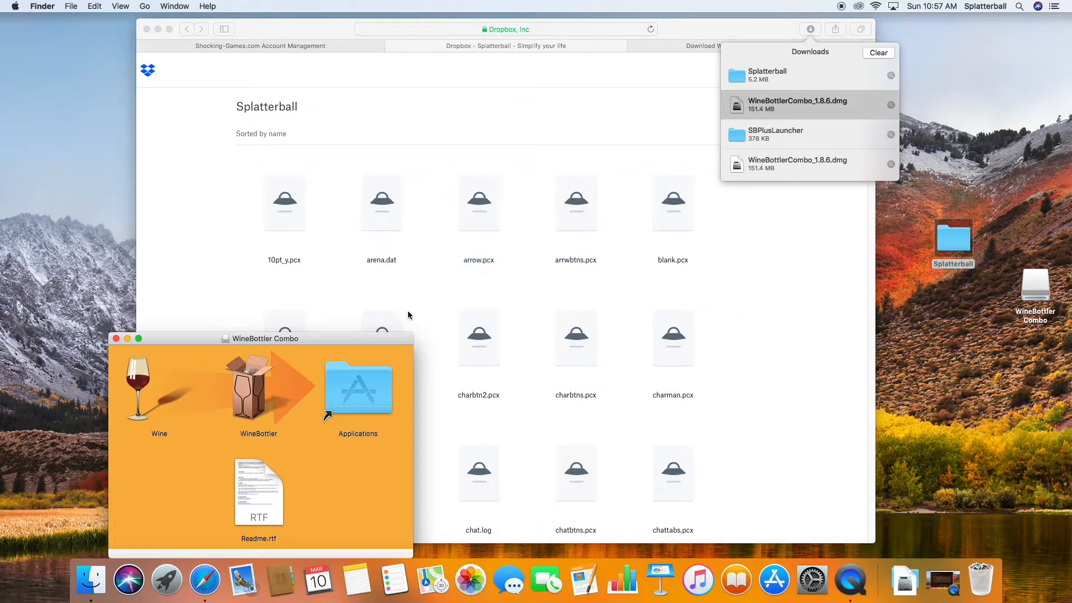
drag(373, 346, 634, 124)
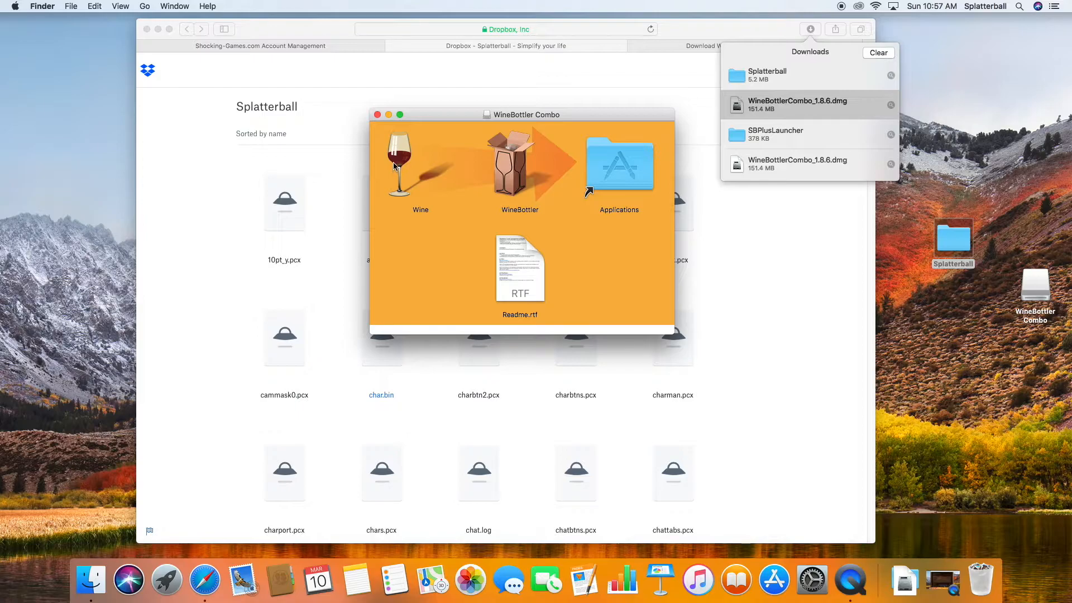
drag(398, 156, 618, 167)
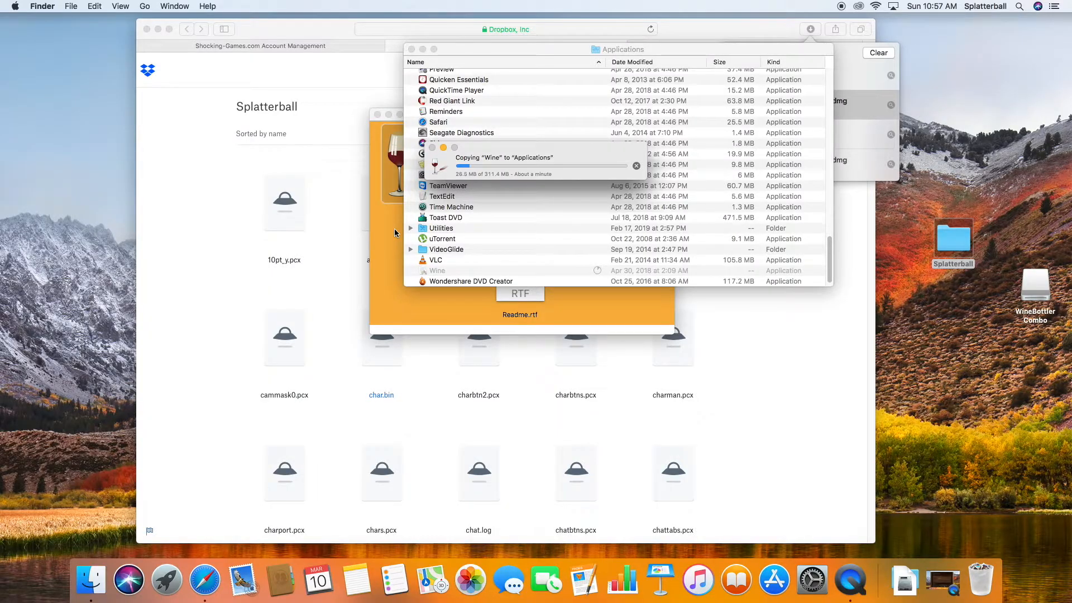
Step: Locate the Wine entry in the Applications folder and arrange the open windows so the folder and copy progress can be checked
click(394, 232)
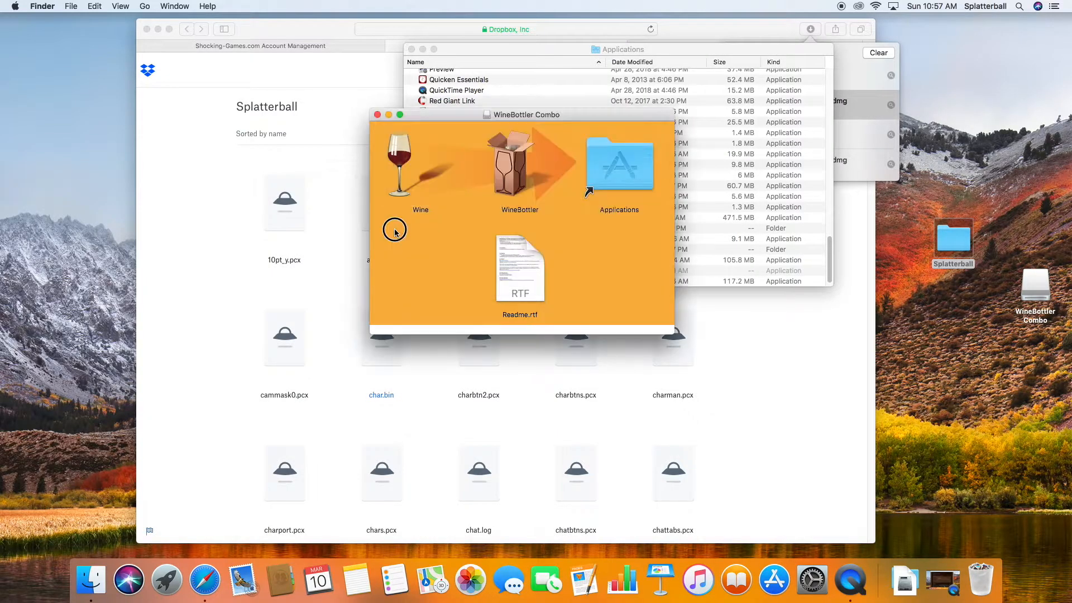
click(630, 169)
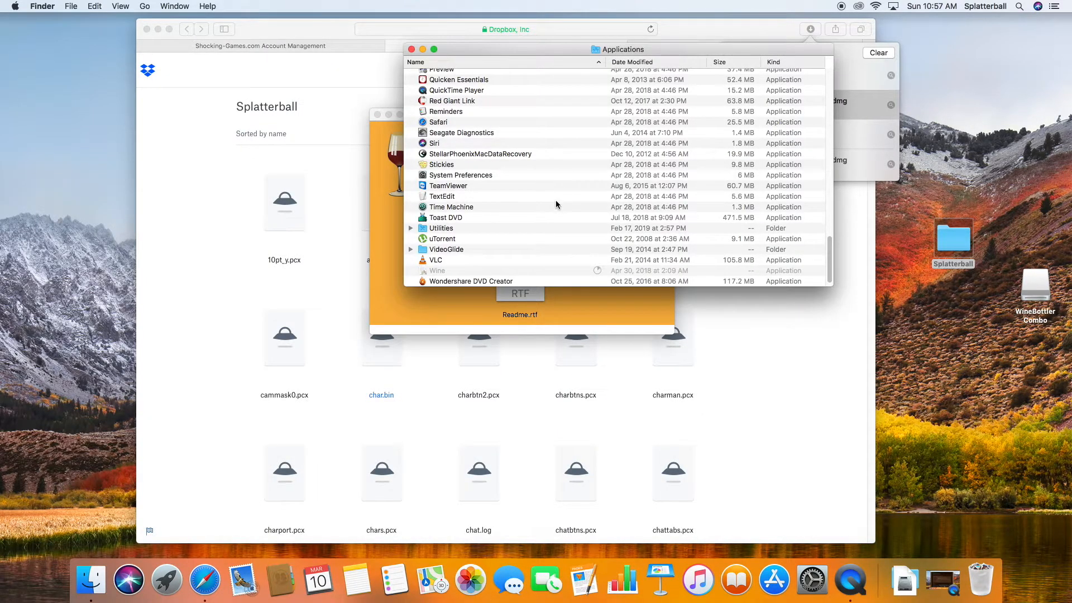
drag(488, 50, 592, 66)
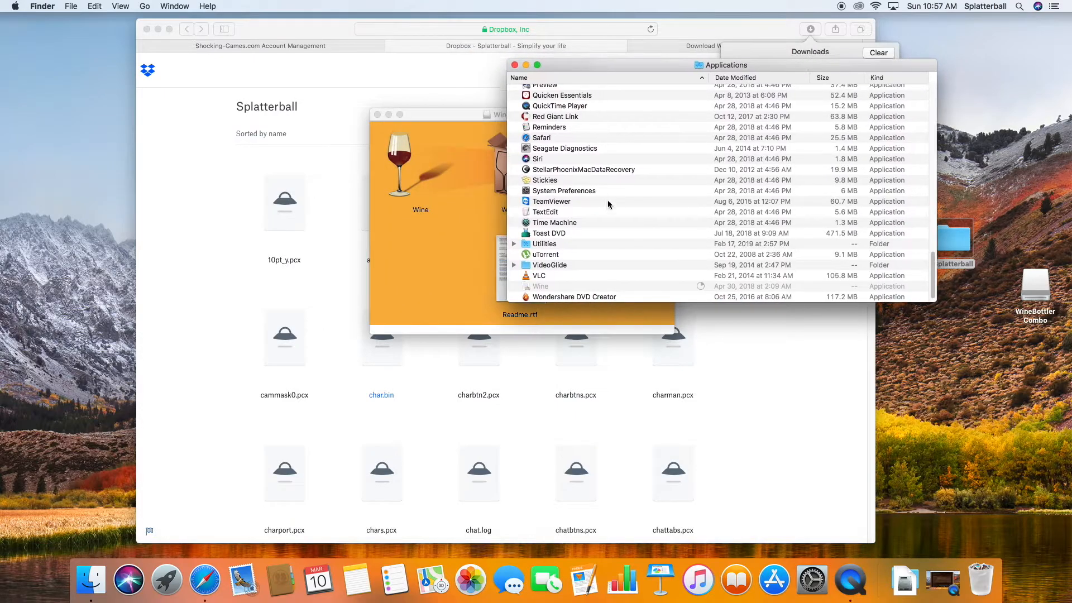
scroll(617, 256, down, 1)
click(650, 275)
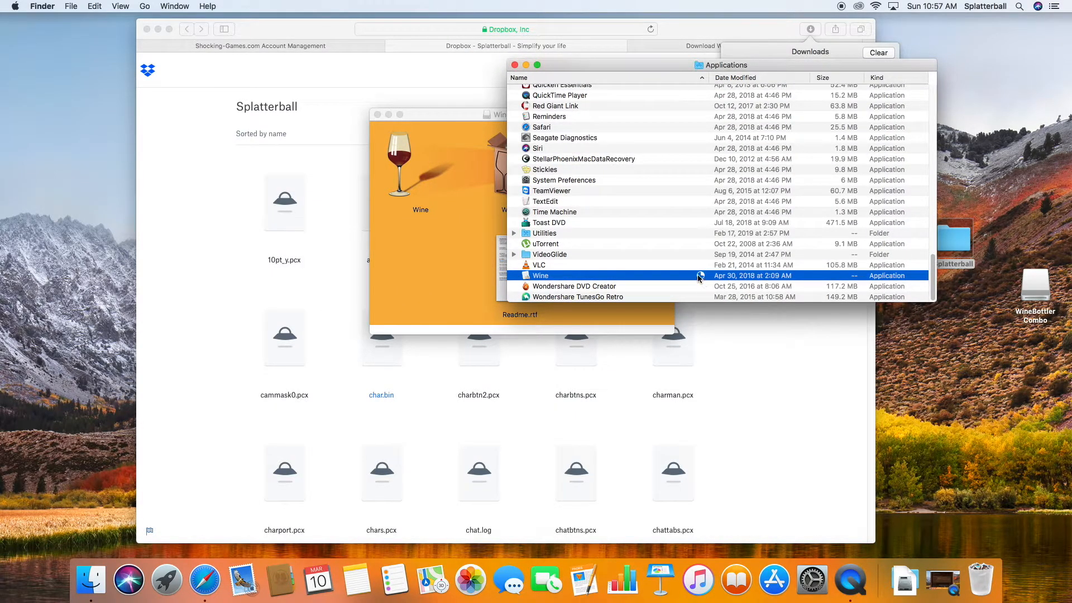
click(462, 259)
drag(470, 117, 496, 243)
click(509, 161)
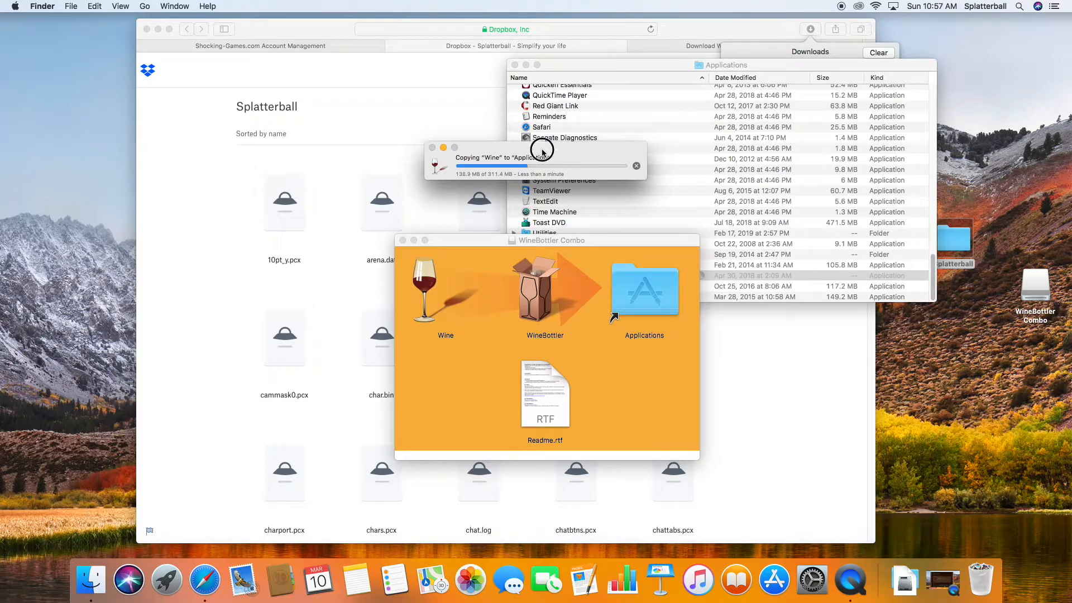
drag(543, 152, 580, 137)
drag(593, 240, 346, 224)
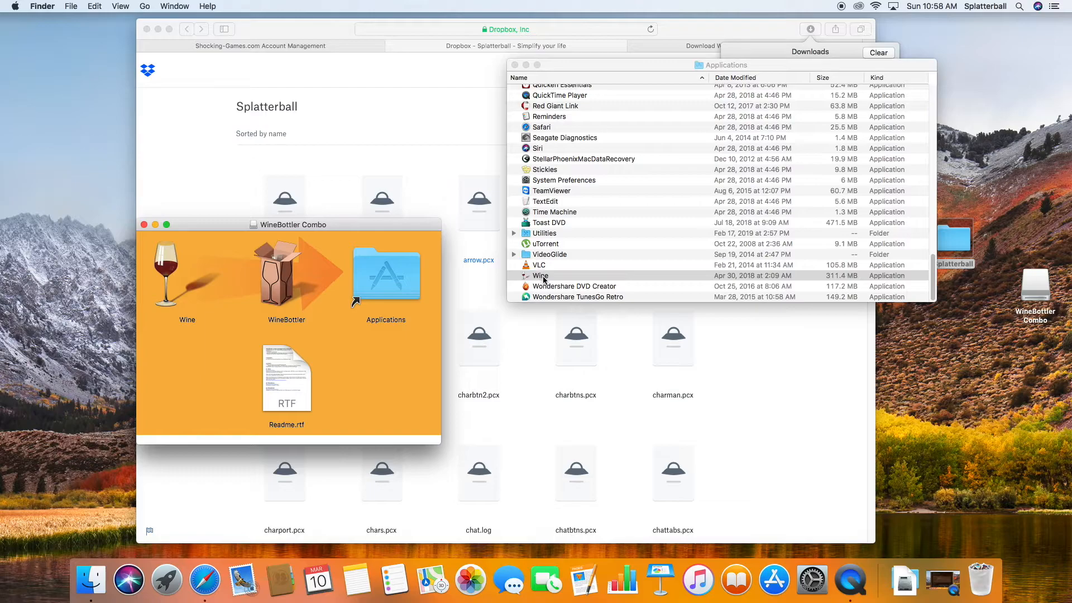
Step: Try to launch Wine from the Applications folder and dismiss the security alert
click(540, 275)
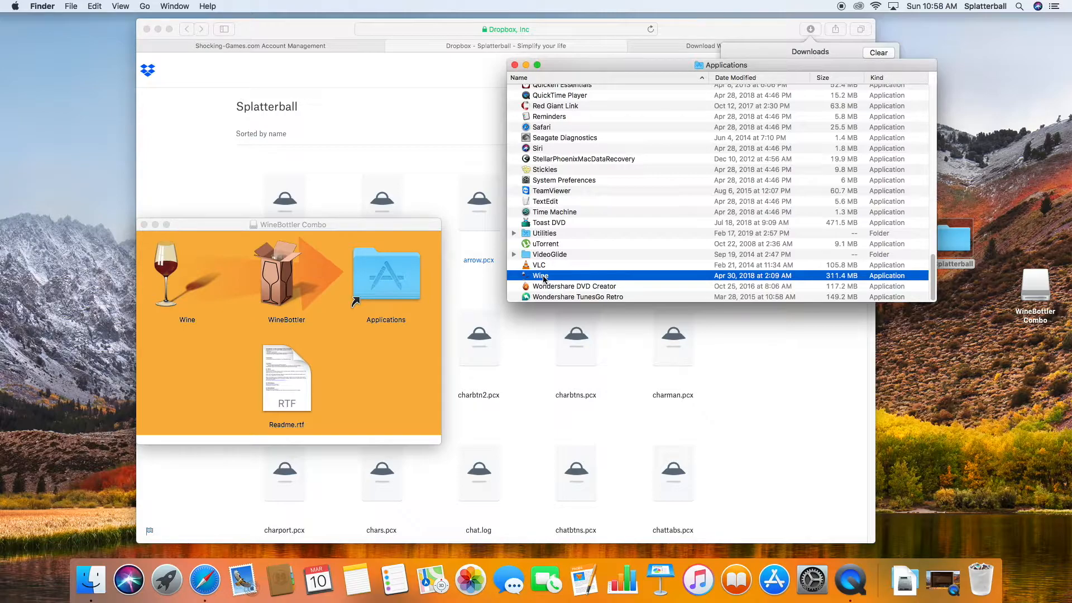
double_click(543, 277)
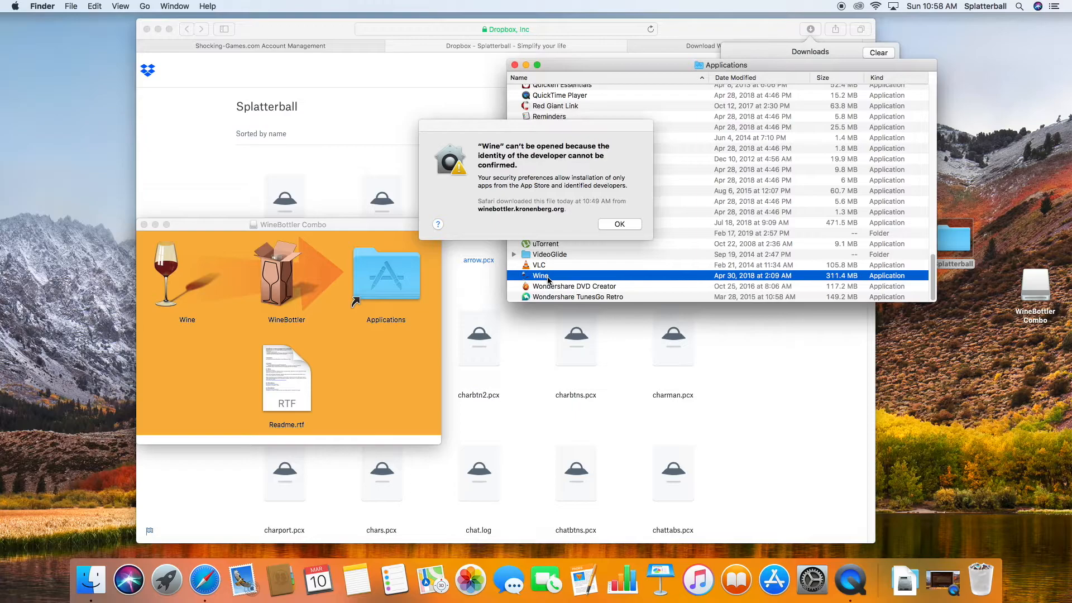
click(615, 223)
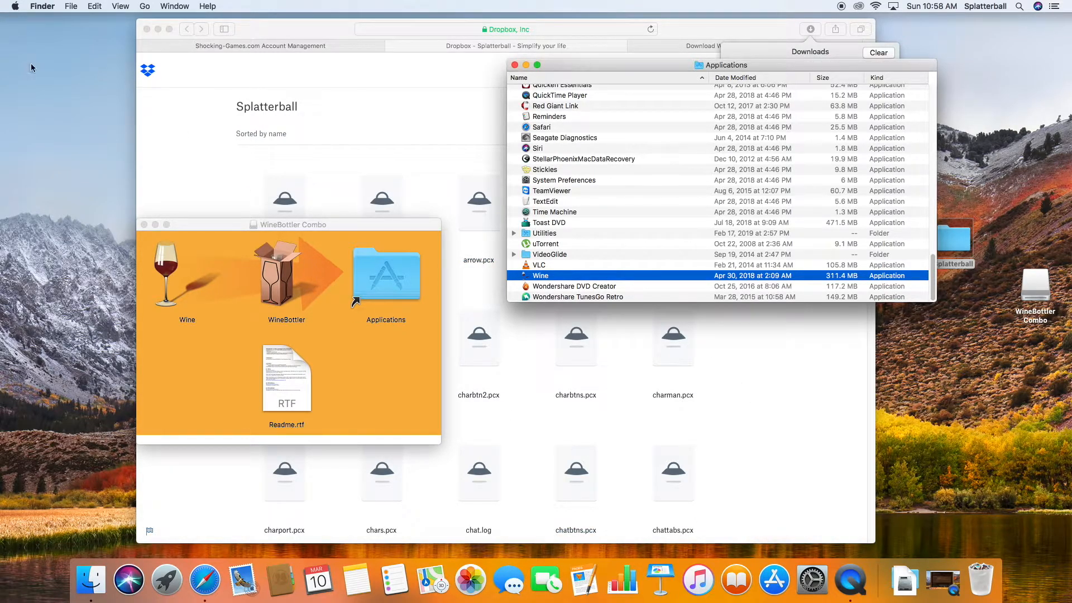
Step: Allow the blocked Wine app to open anyway in the Security & Privacy preferences and launch it
click(16, 7)
click(28, 38)
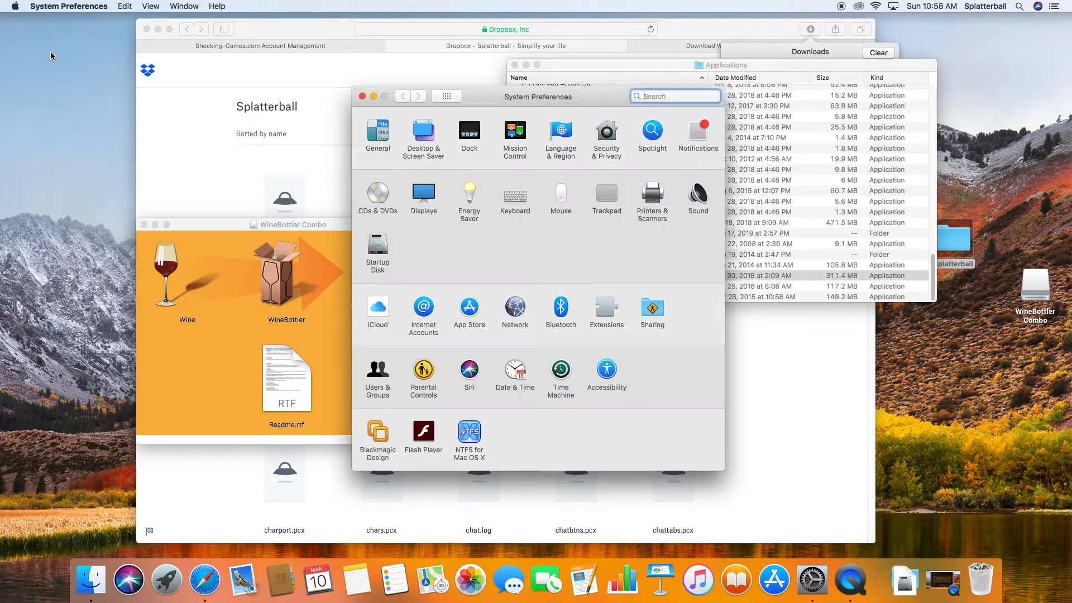
click(609, 137)
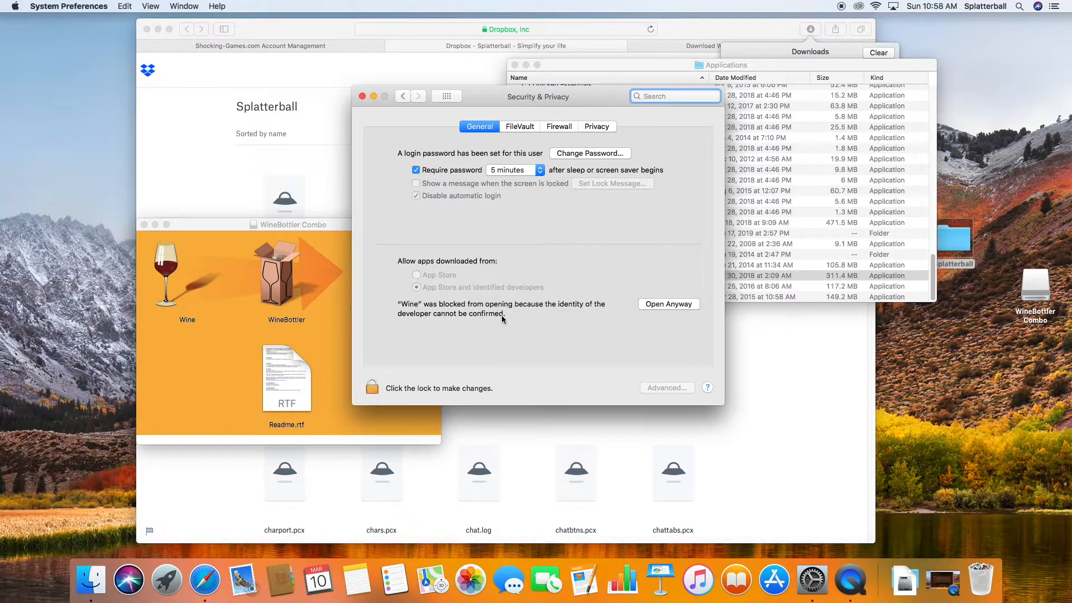
click(669, 305)
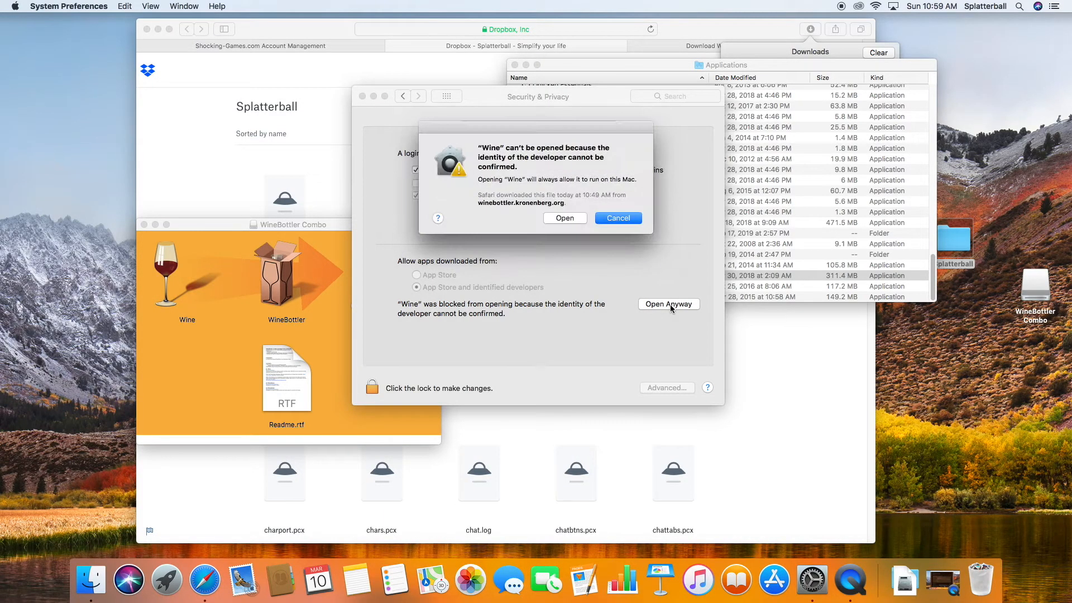
click(563, 218)
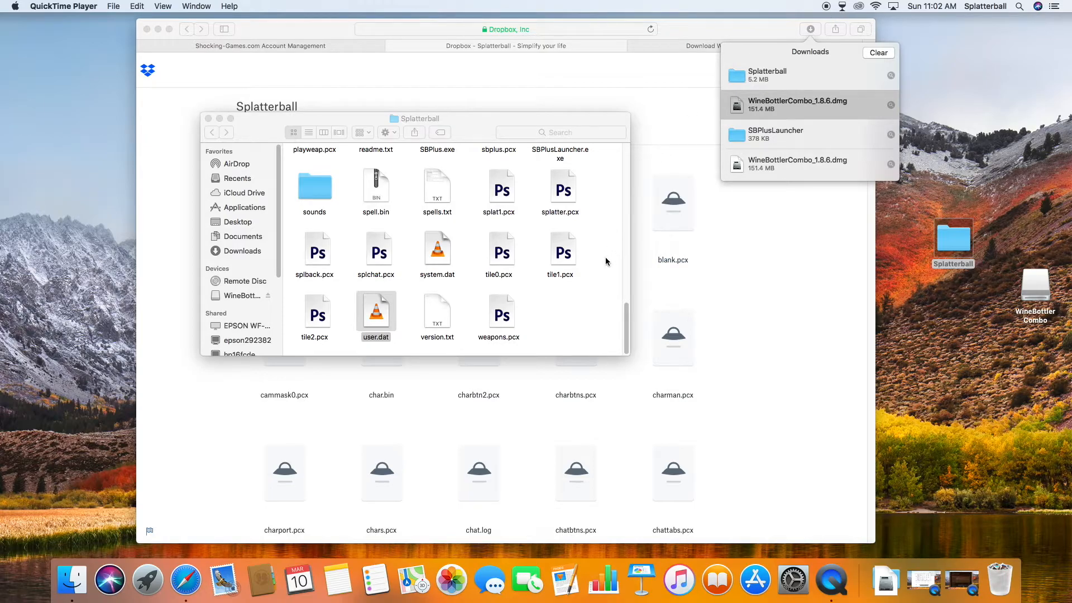
Step: Make an alias of SBPlus.exe in the Splatterball folder and place it on the desktop below WineBottler Combo
click(556, 304)
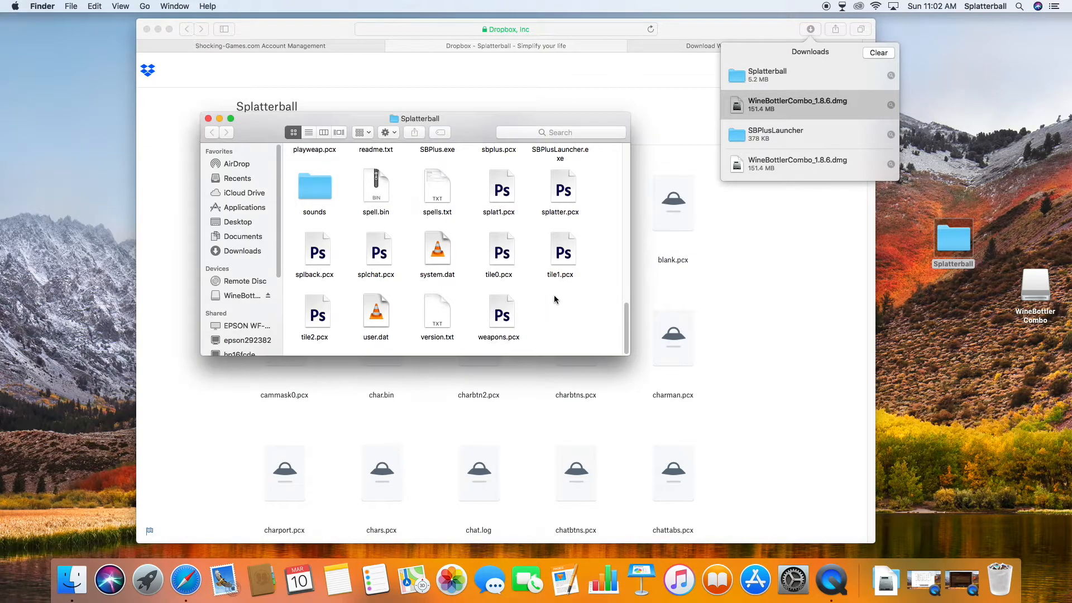
scroll(555, 279, up, 1)
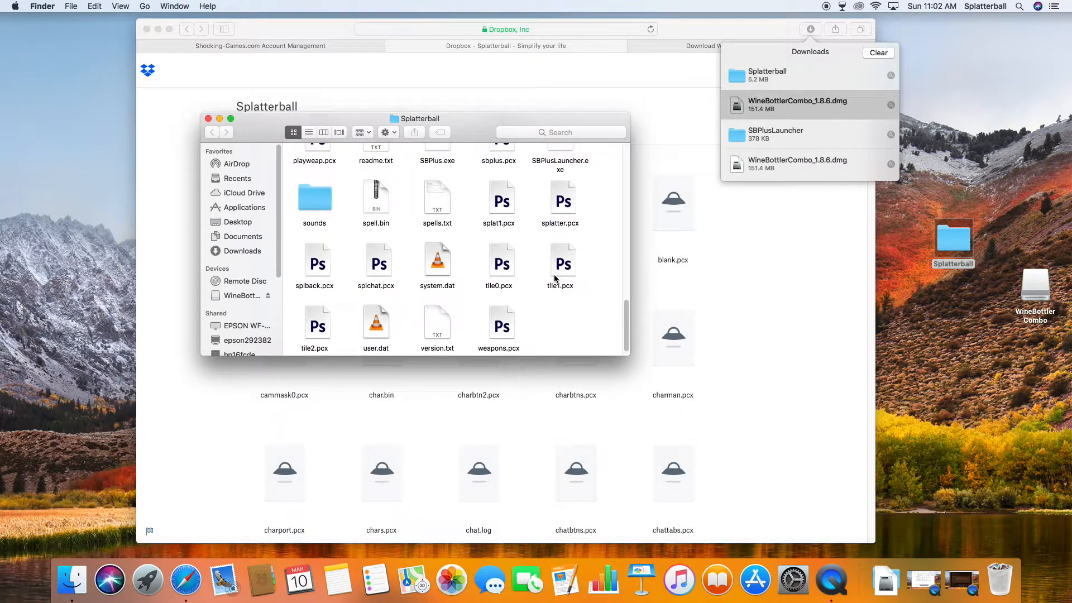
scroll(555, 279, up, 3)
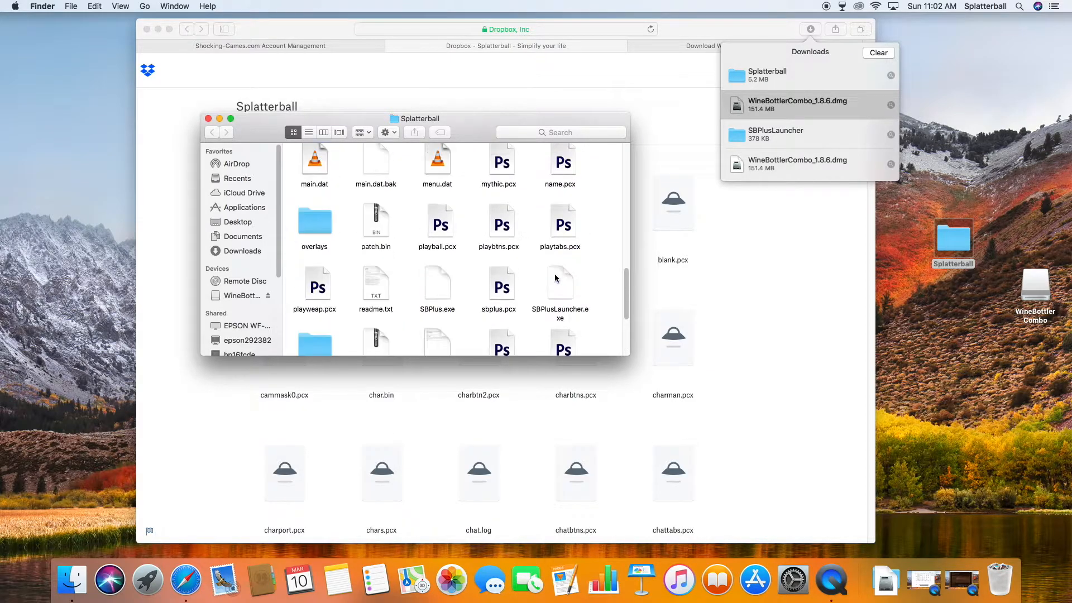
click(440, 302)
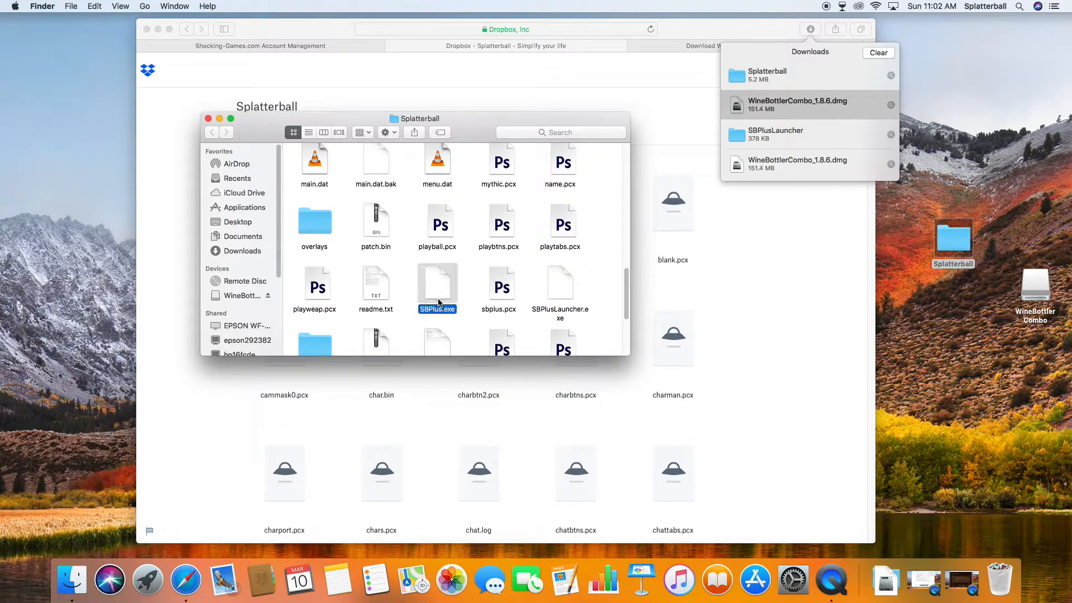
click(561, 299)
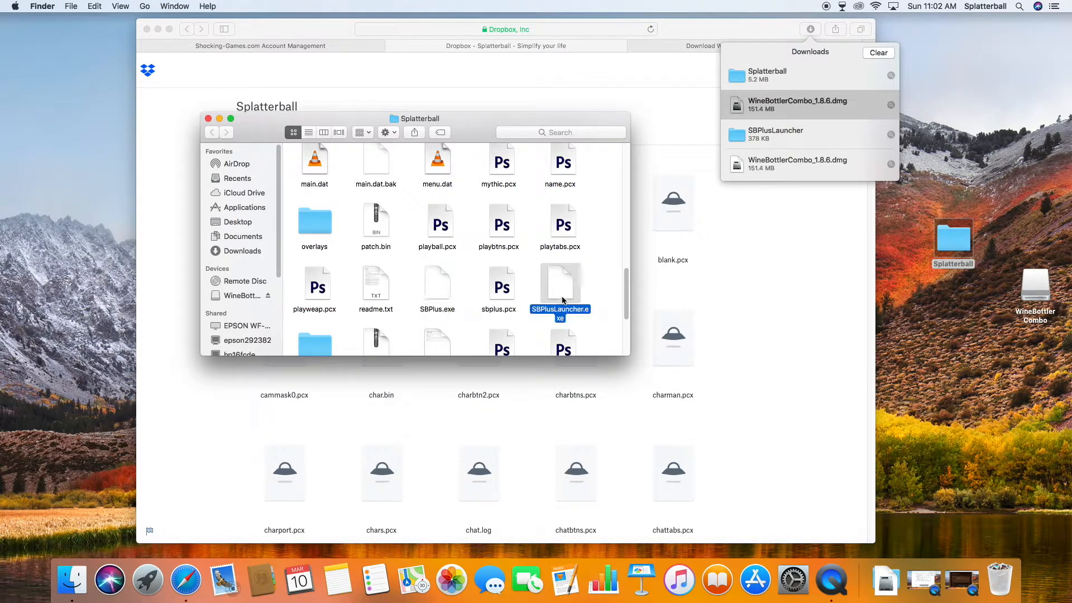
click(441, 292)
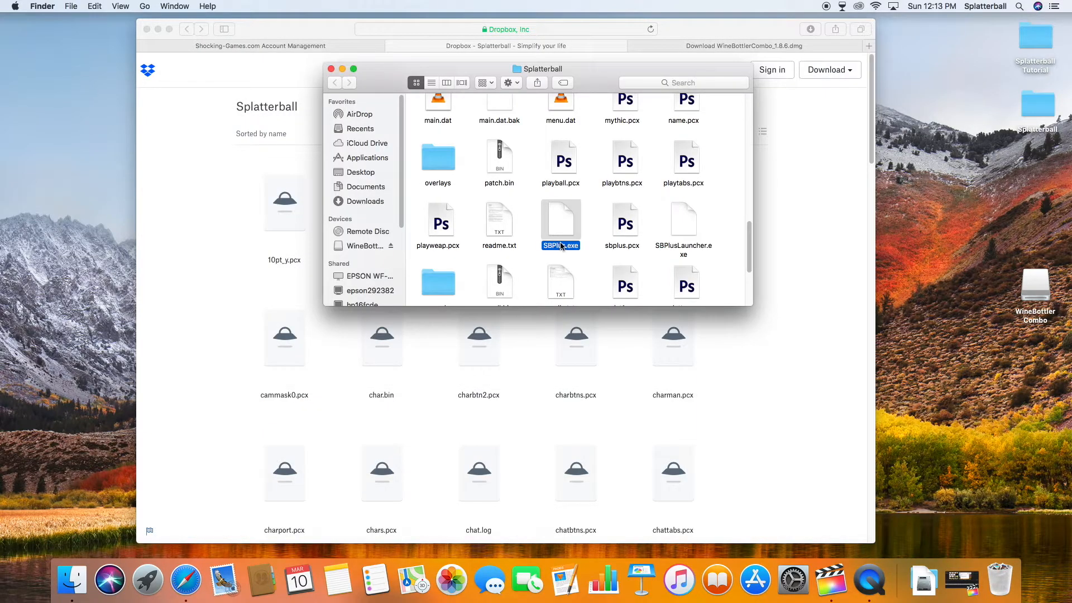
right_click(560, 227)
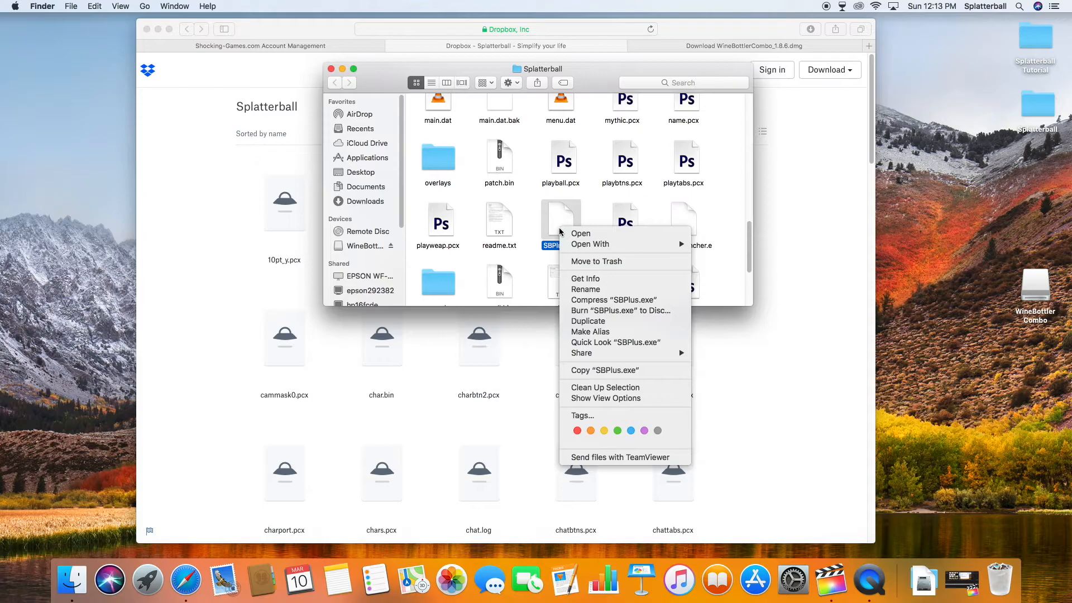
click(593, 333)
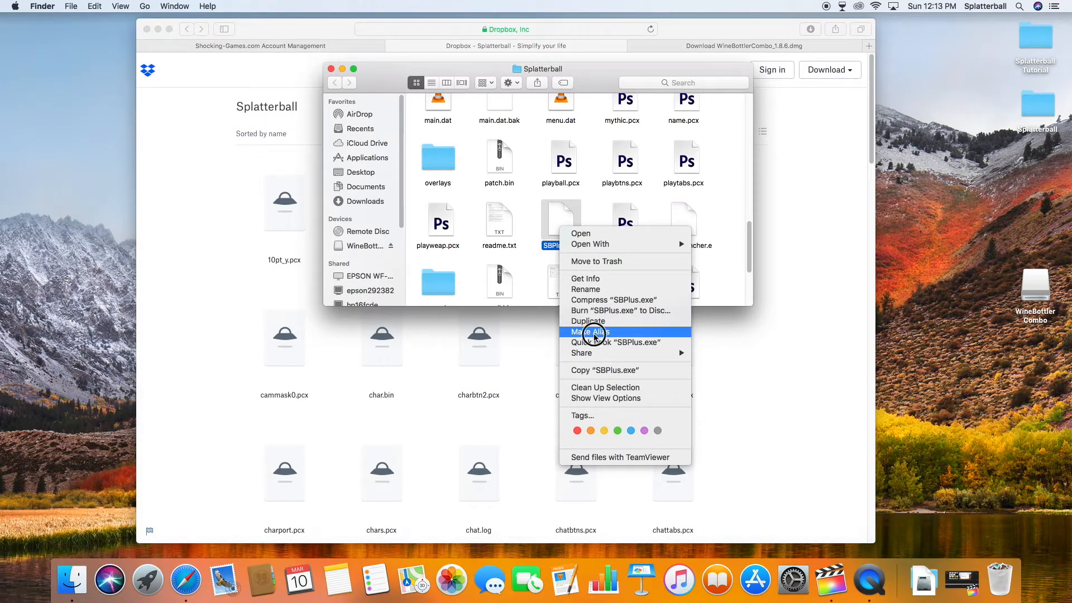
drag(577, 239, 1030, 345)
Step: Rename the desktop alias to SBPlus and adjust its position below the WineBottler Combo icon
click(1036, 376)
key(Right)
key(BackSpace)
key(BackSpace)
key(BackSpace)
key(BackSpace)
key(BackSpace)
key(BackSpace)
key(BackSpace)
key(BackSpace)
key(BackSpace)
key(BackSpace)
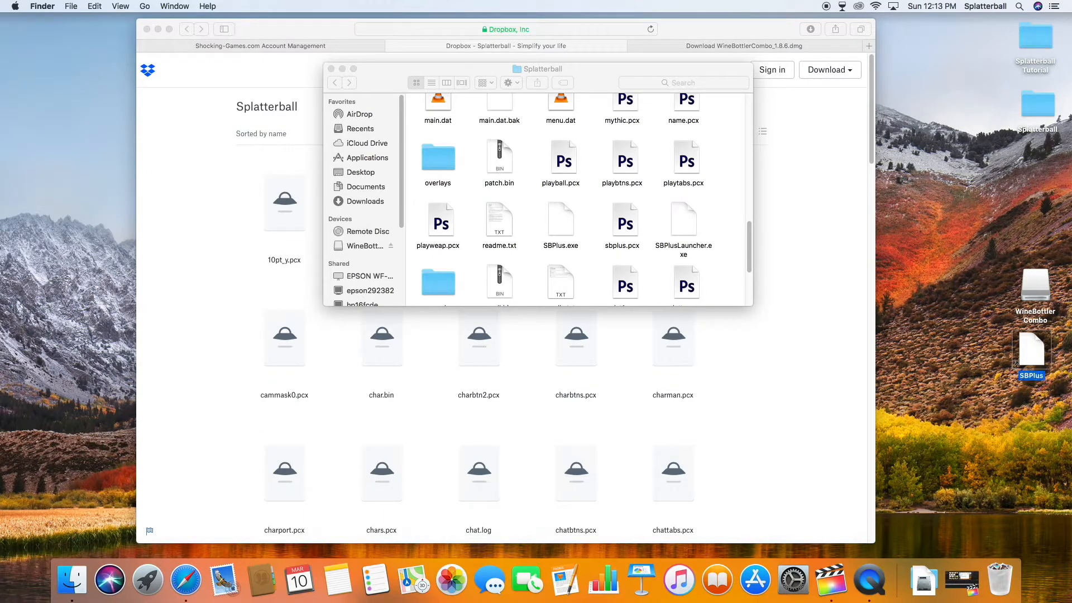
click(1019, 415)
drag(1031, 349, 1042, 355)
click(995, 335)
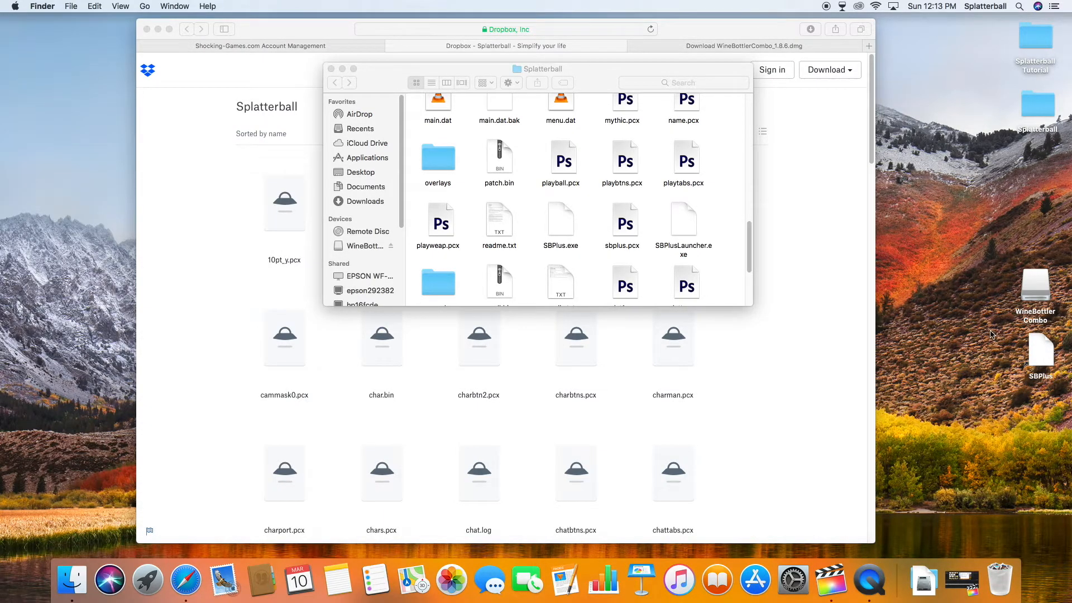
Step: Launch the SBPlus alias with Wine, running it directly in the Wine Files folder, and accept the prefilled game login
double_click(1043, 347)
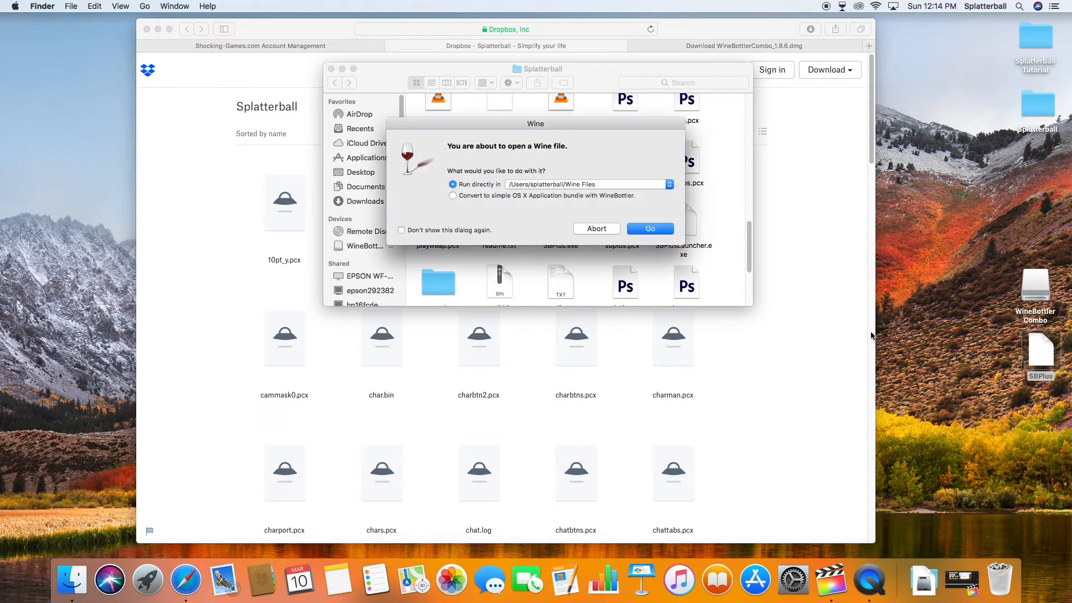
drag(490, 124, 498, 125)
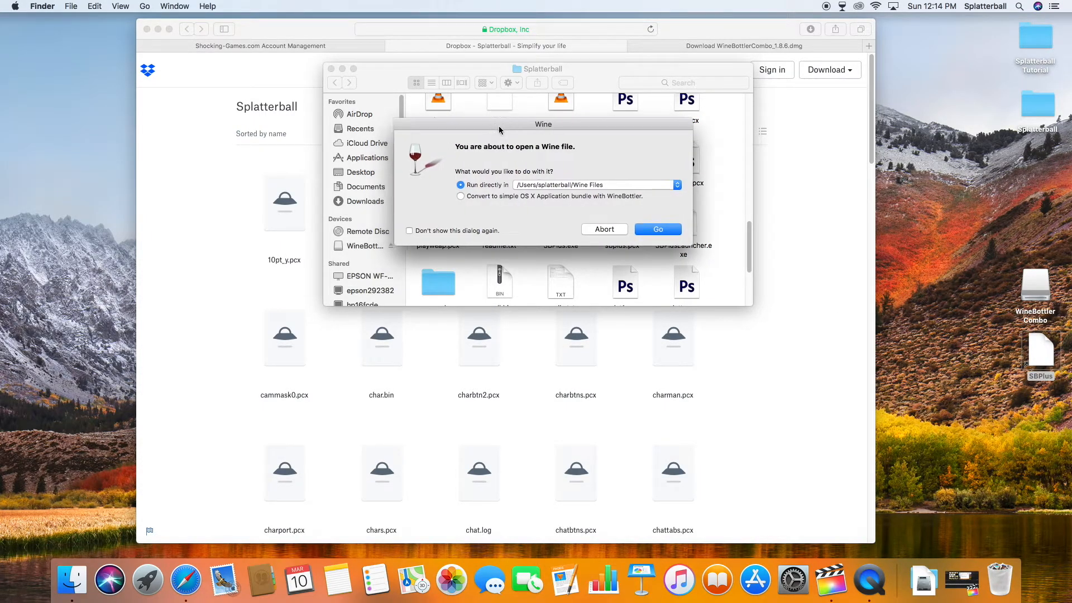
click(671, 233)
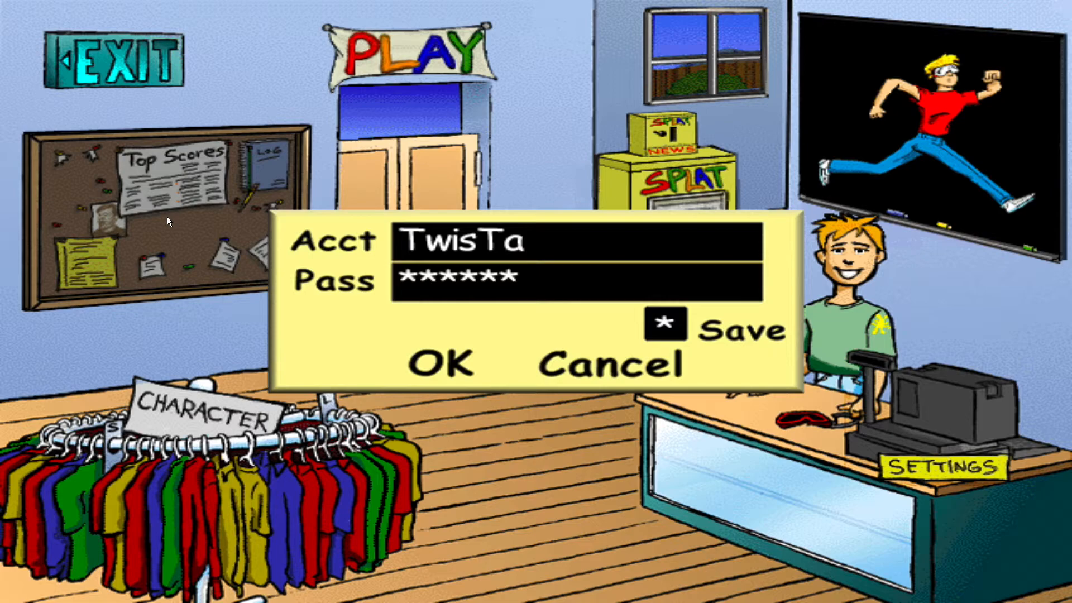
key(Return)
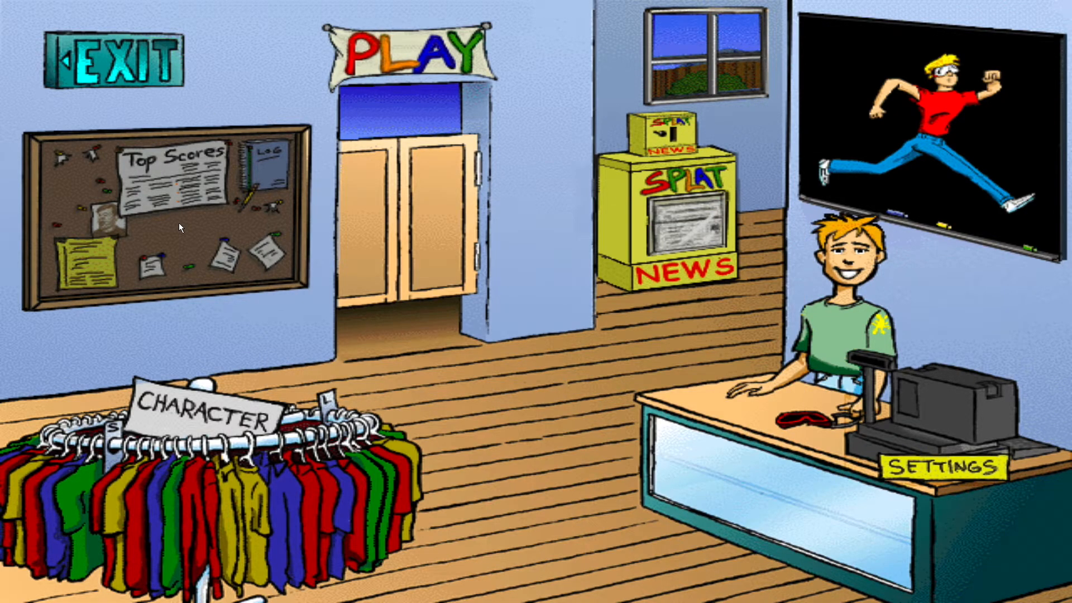